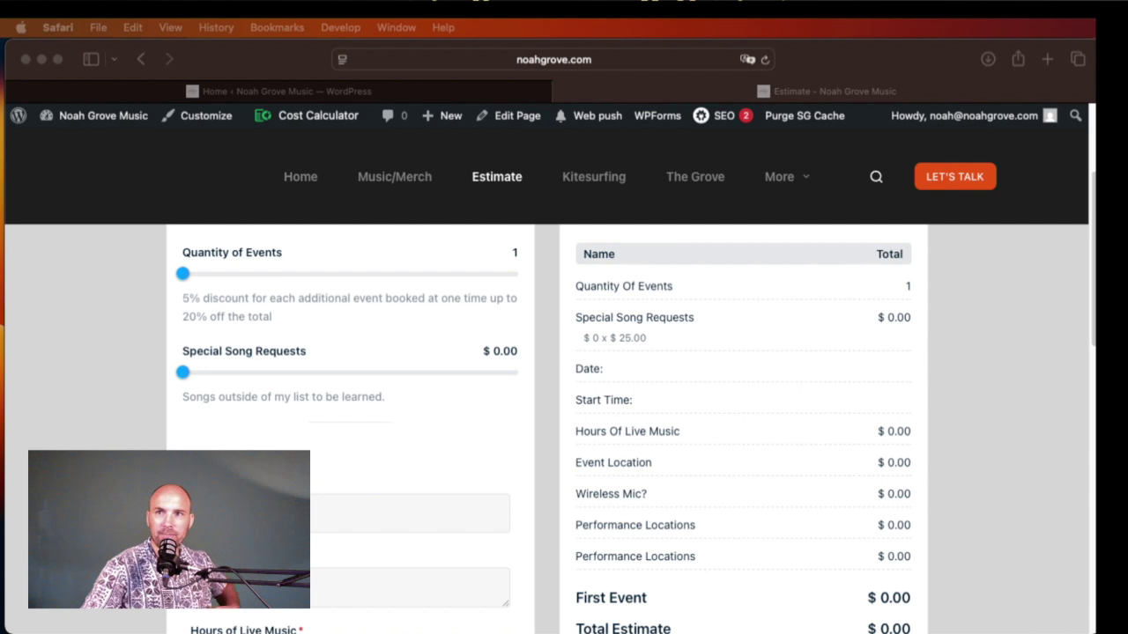
Step: Set Special Song Requests to 1 ($25.00), trying 2 first, so First Song Free keeps the total at $0.00
scroll(546, 423, "up", 1)
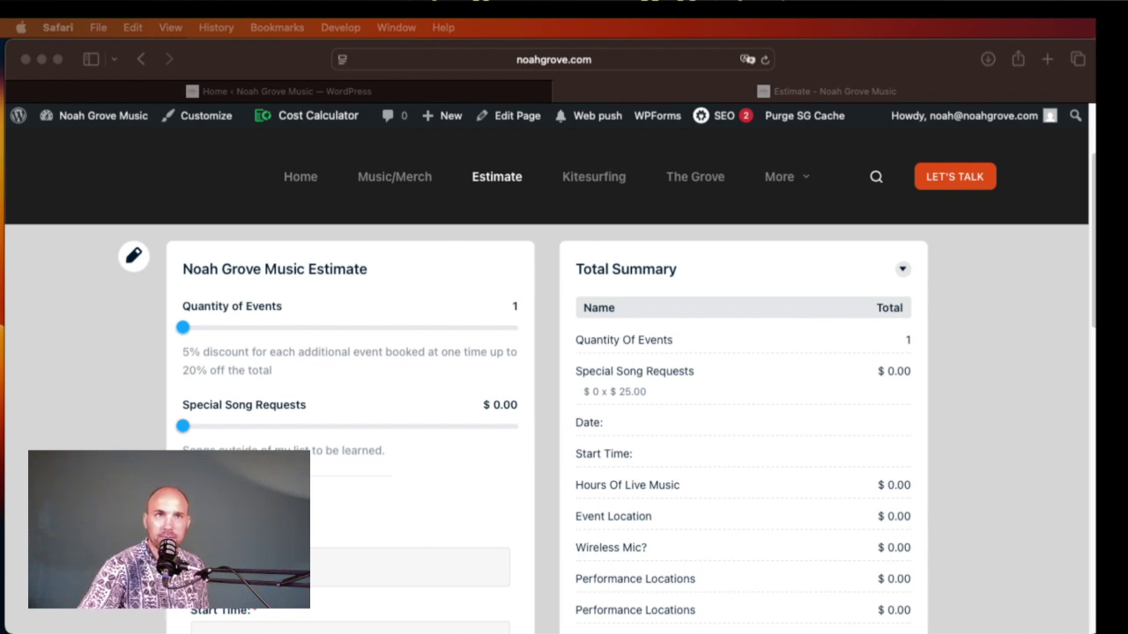
left_click(184, 328)
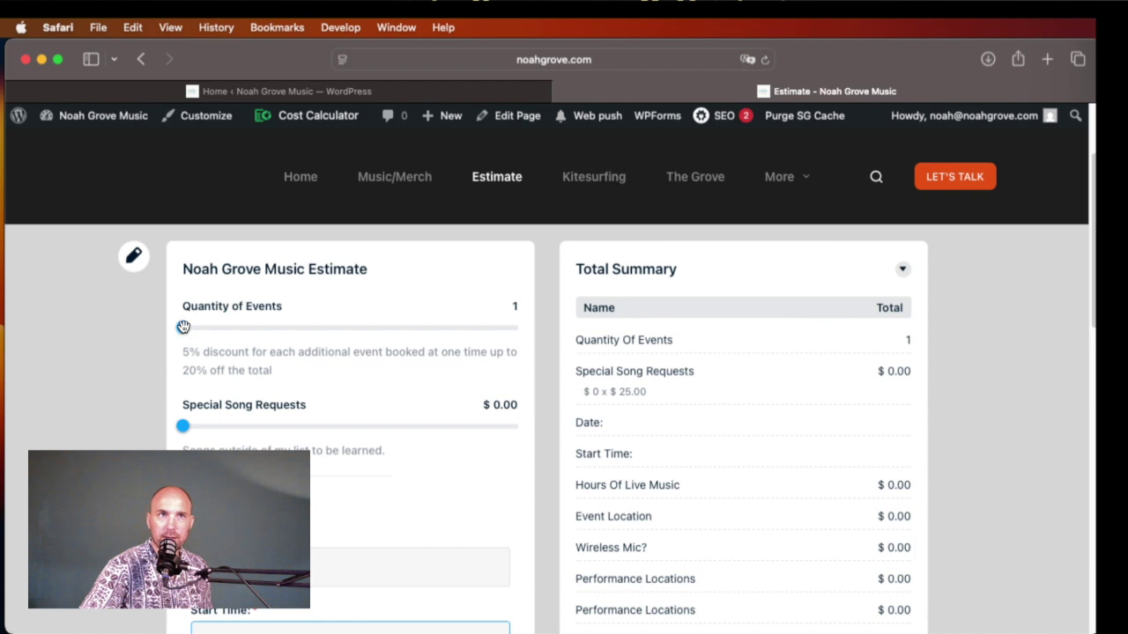
scroll(246, 434, "down", 2)
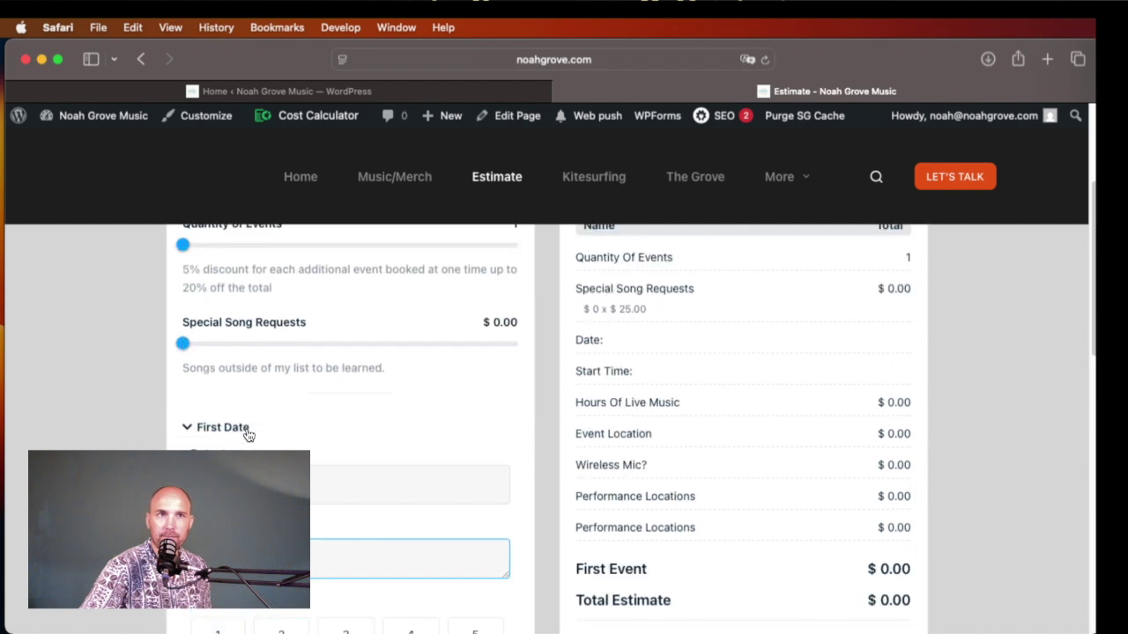
scroll(194, 350, "up", 1)
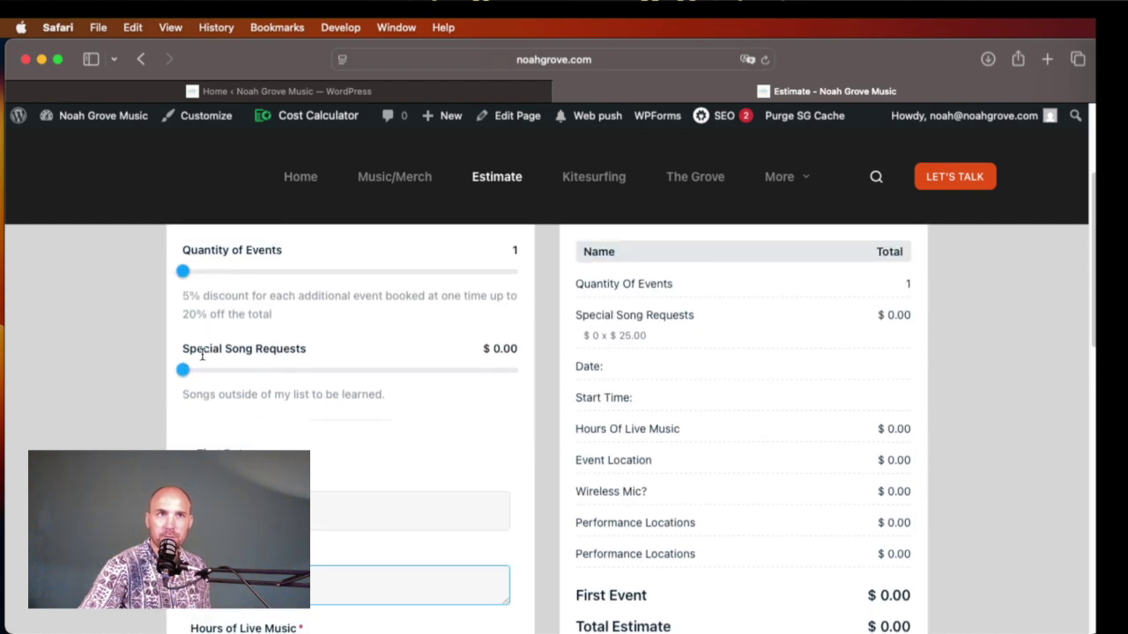
left_click_drag(186, 368, 207, 377)
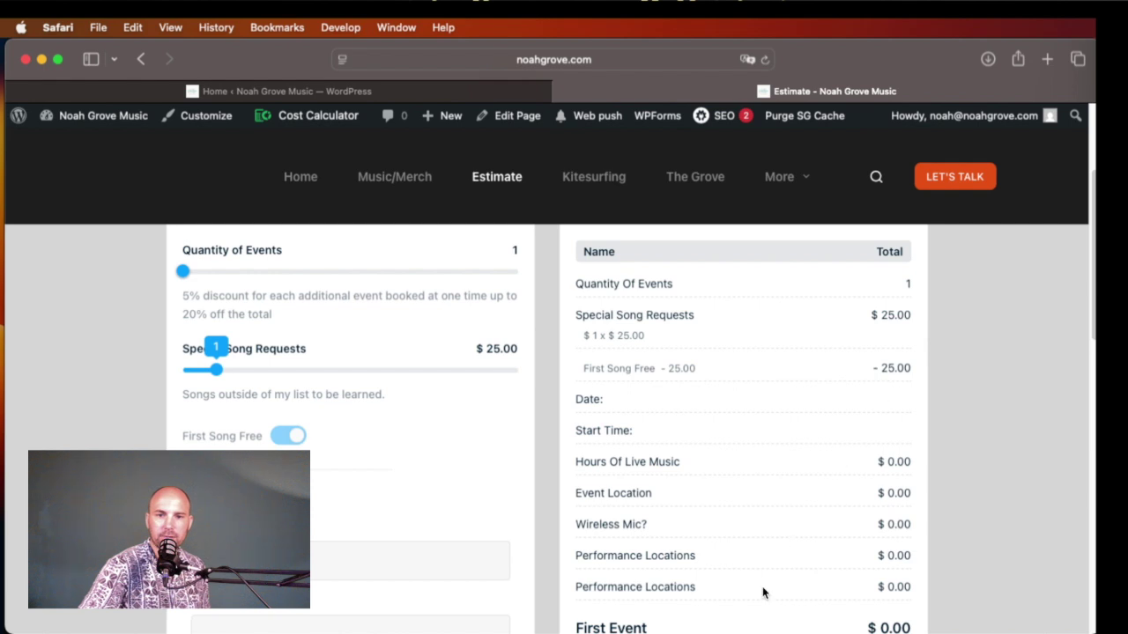
scroll(762, 593, "down", 3)
scroll(758, 588, "up", 2)
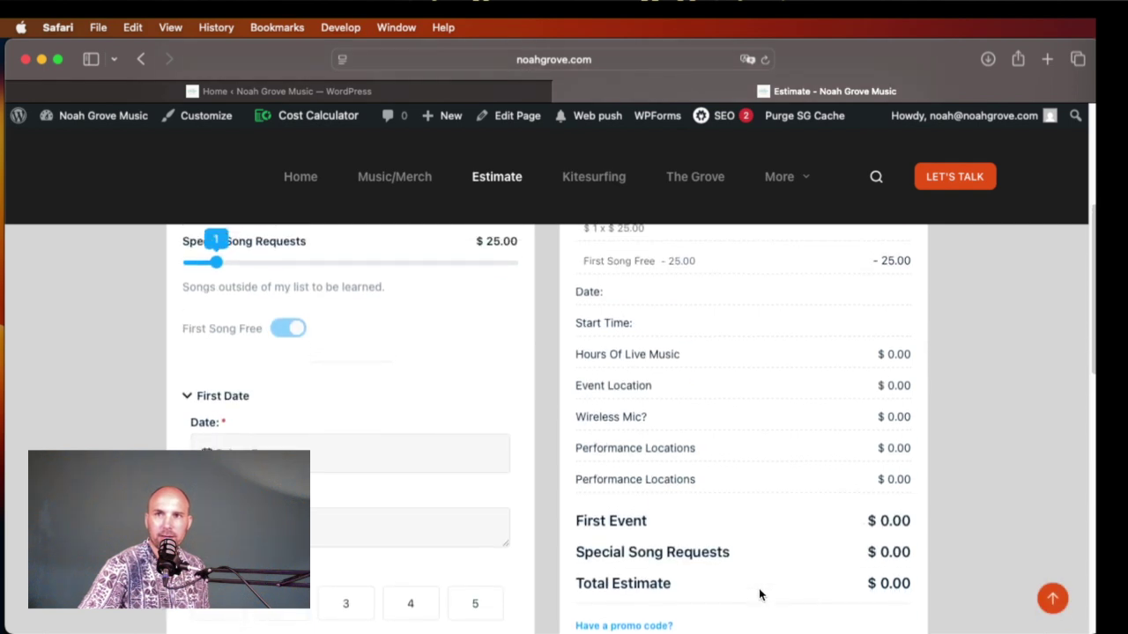
scroll(551, 555, "down", 1)
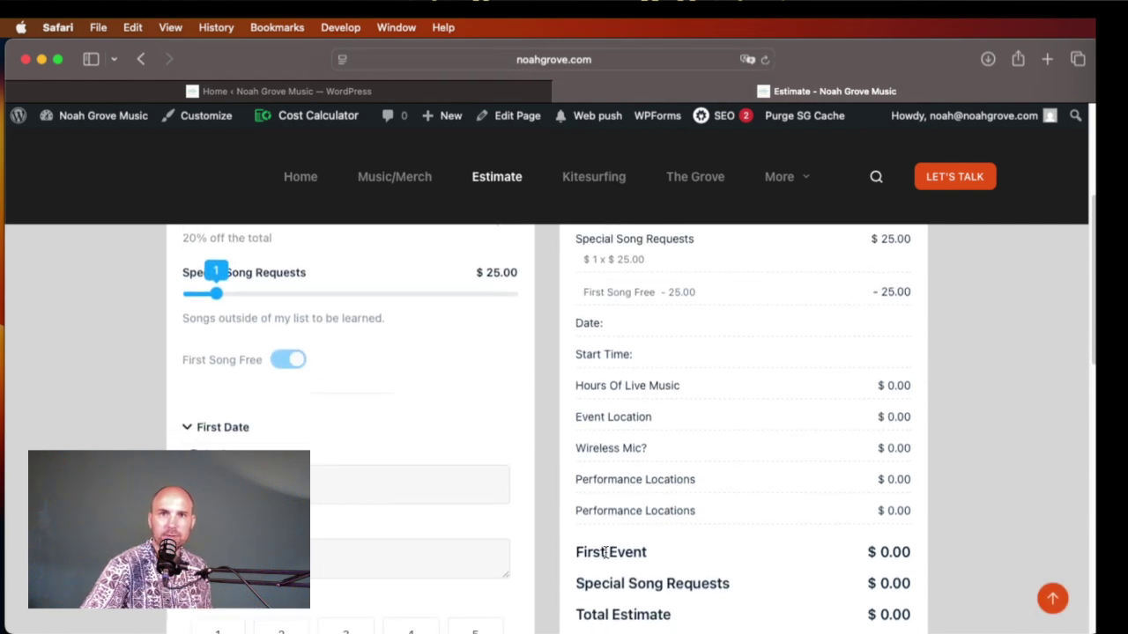
scroll(352, 423, "up", 2)
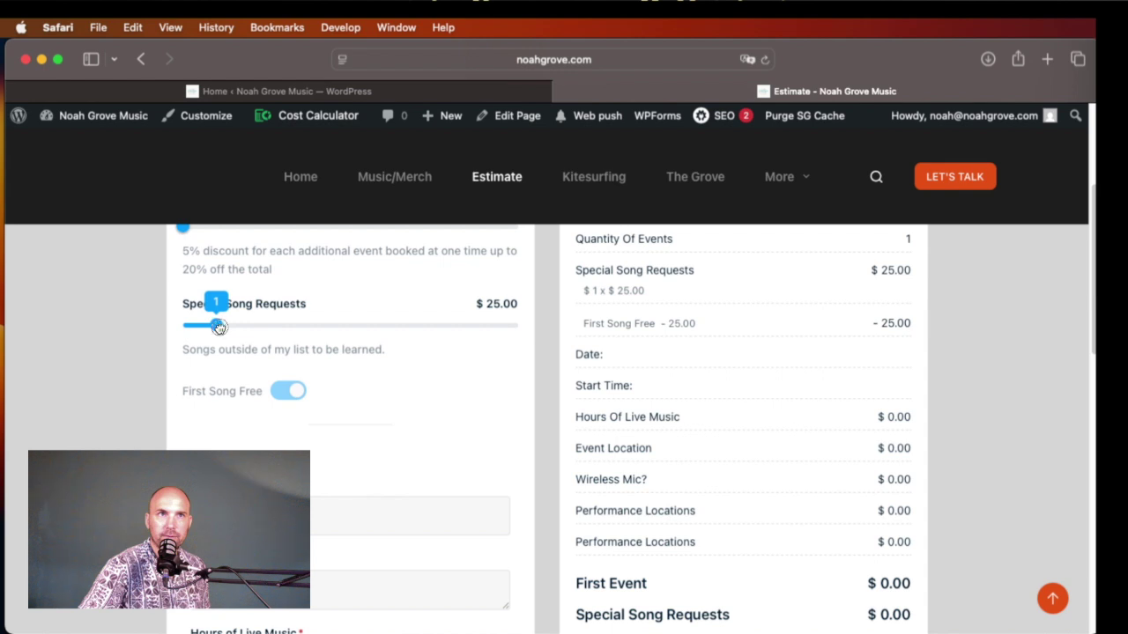
left_click_drag(221, 327, 249, 325)
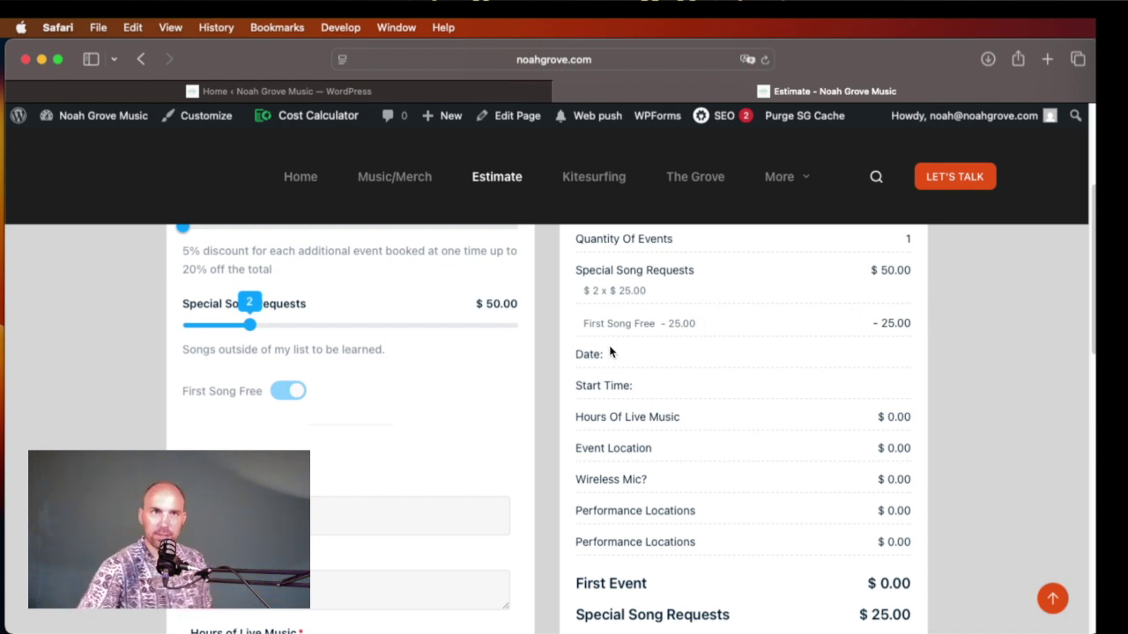
left_click_drag(252, 324, 185, 321)
scroll(350, 413, "down", 2)
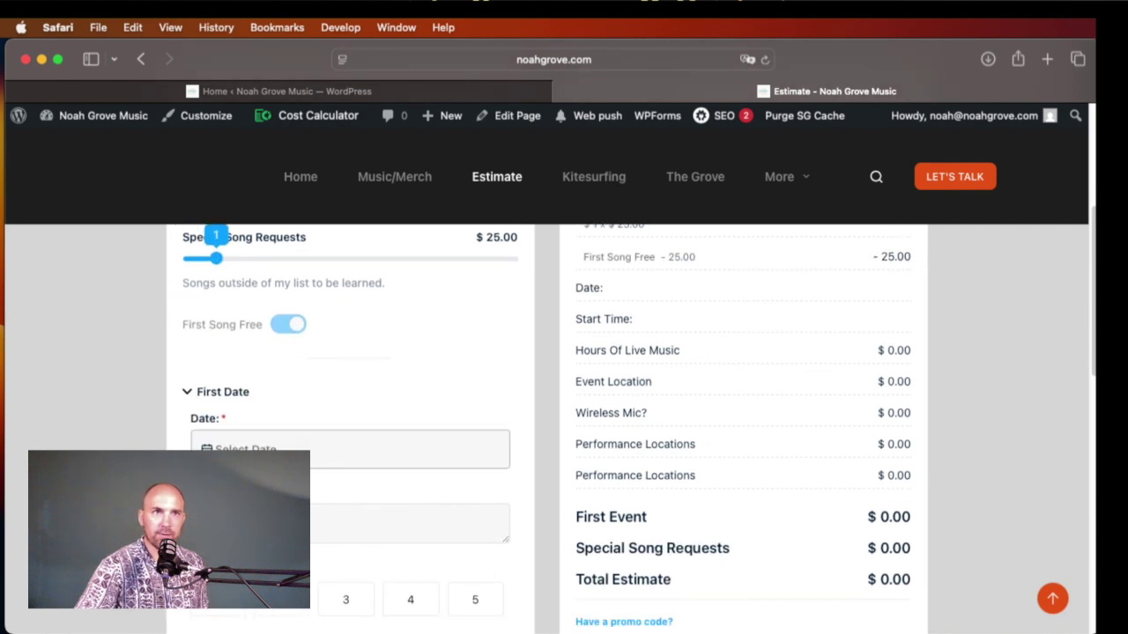
Step: Set the event date to August 22, 2025 with a 4pm start time
left_click(321, 454)
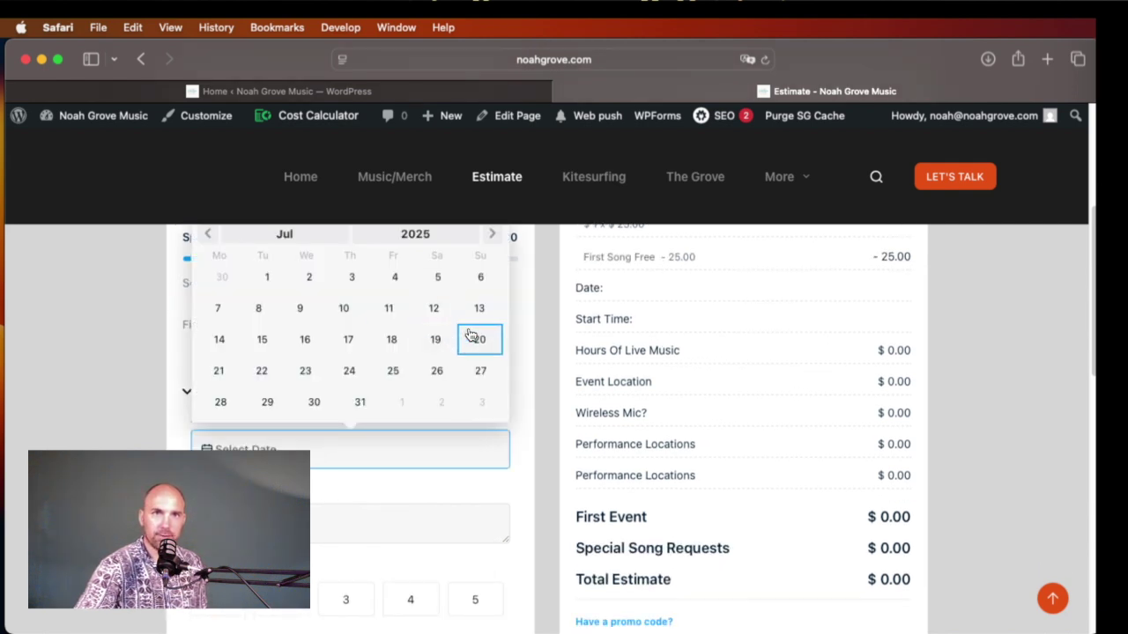
left_click(493, 236)
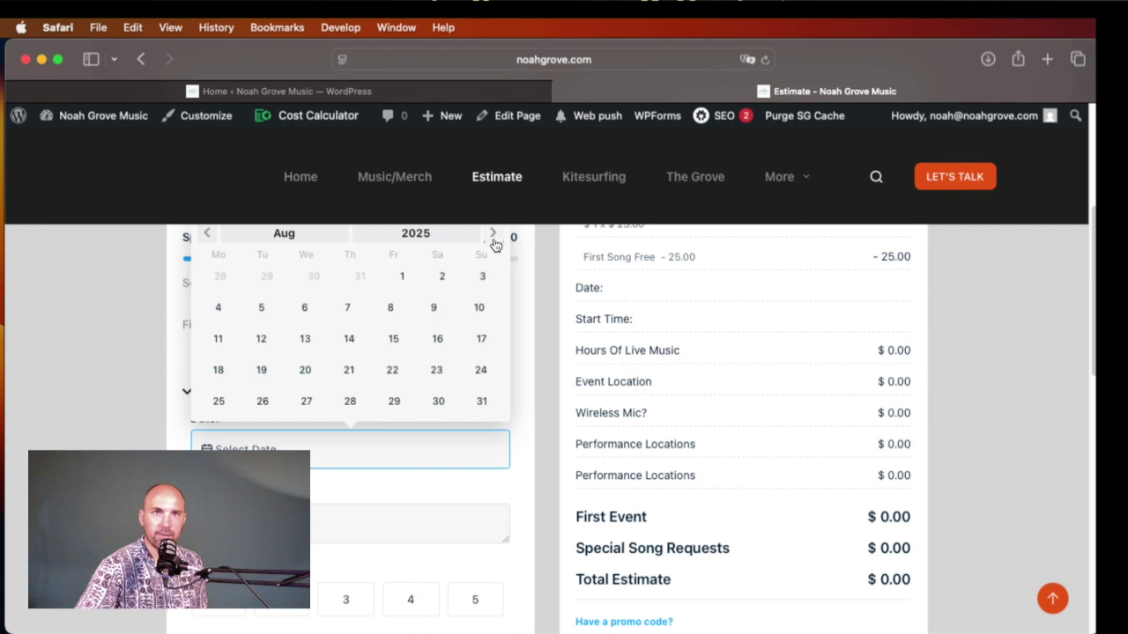
left_click(384, 388)
scroll(352, 415, "down", 2)
left_click(309, 441)
type("4pm")
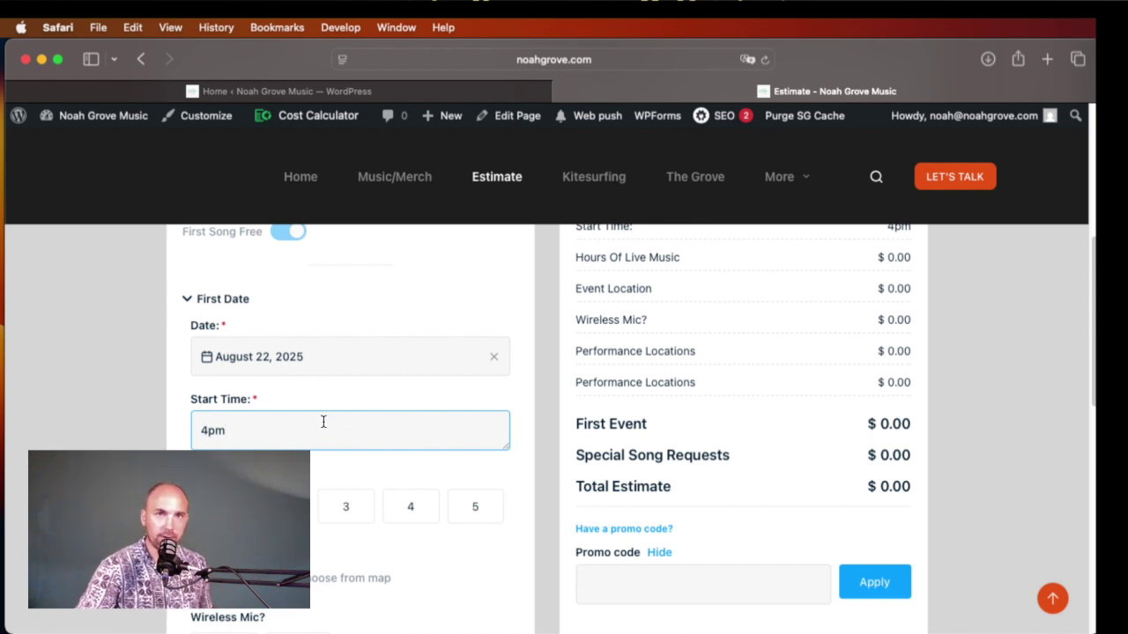
Step: Compare Hours of Live Music prices and settle on 3 hours, bringing the estimate to $550.00
left_click(343, 508)
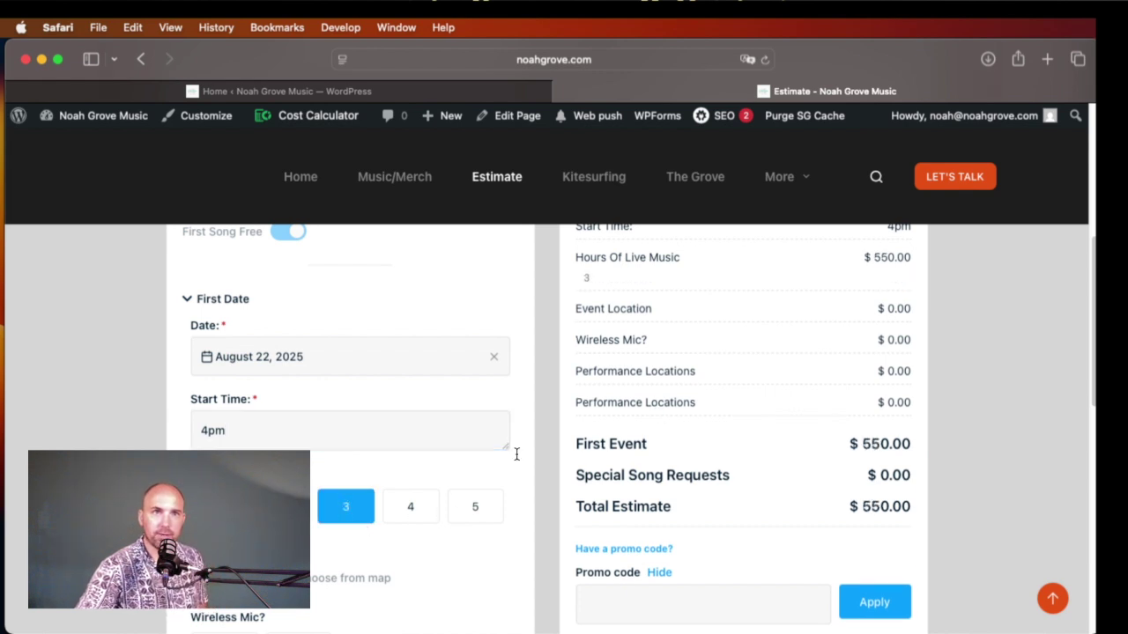
left_click(218, 508)
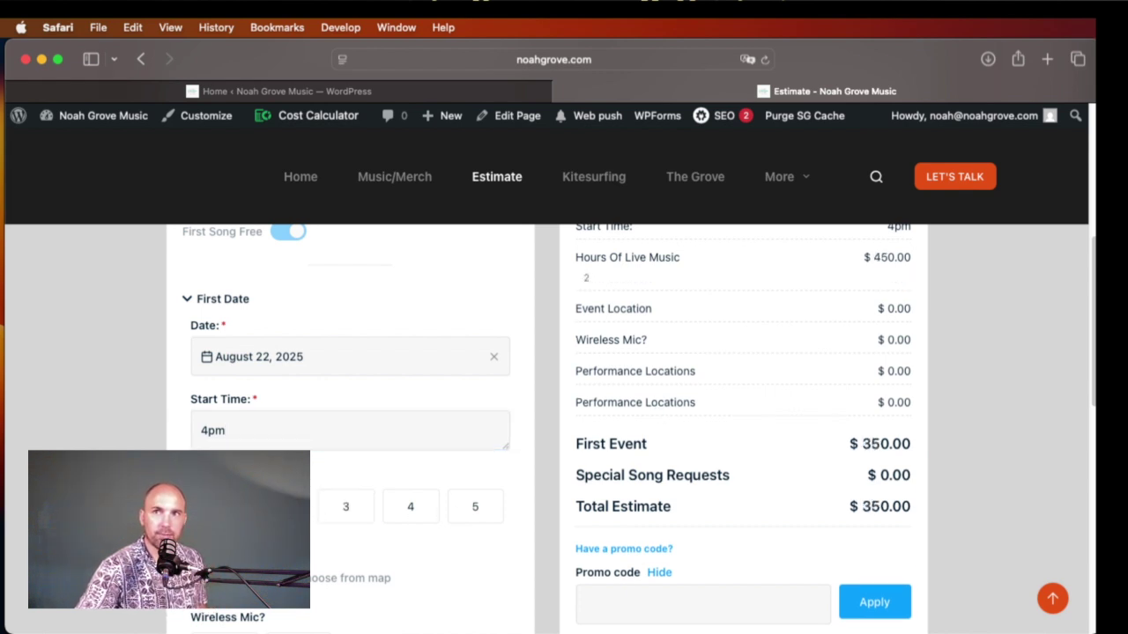
left_click(351, 518)
left_click(412, 511)
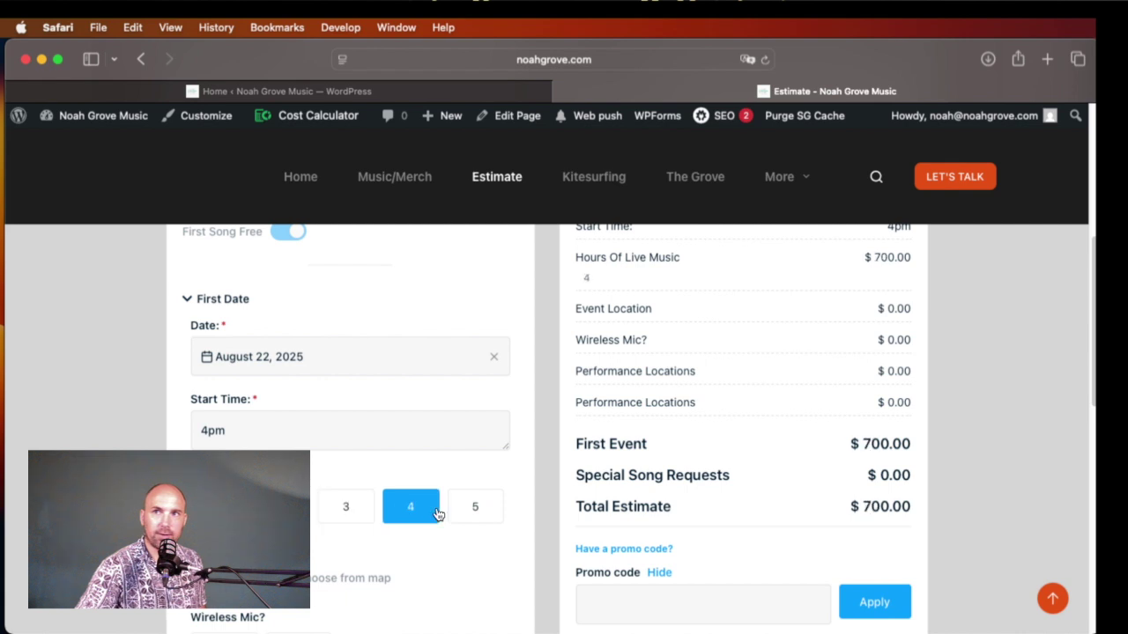
left_click(455, 510)
left_click(349, 518)
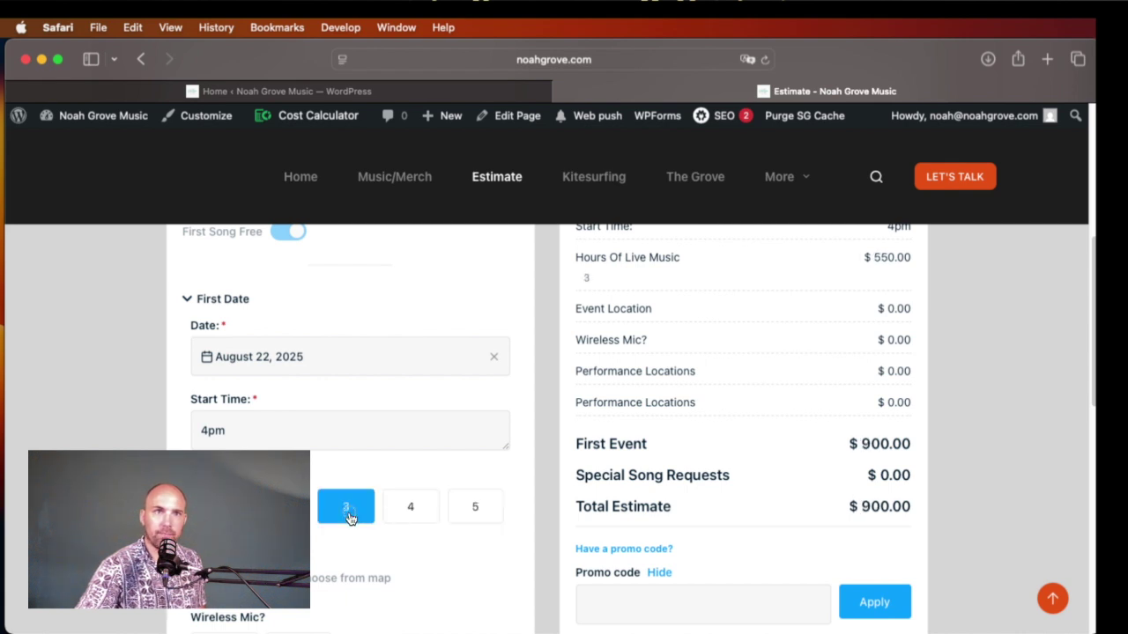
scroll(783, 403, "up", 1)
scroll(784, 403, "down", 4)
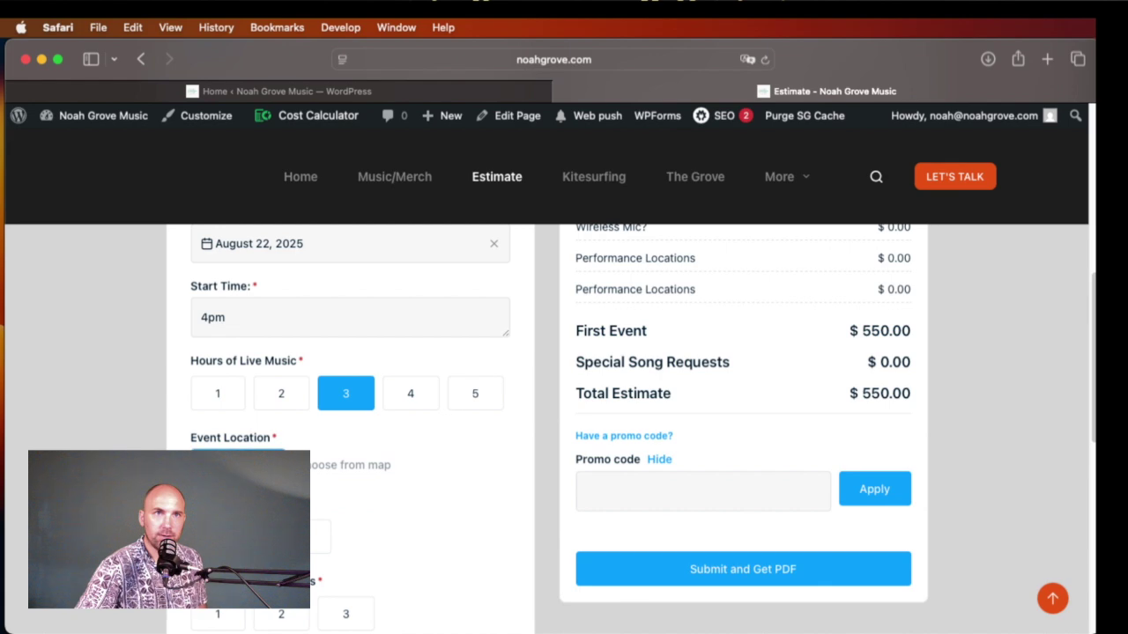
Step: Pin the event location on Edisto Island on the map and save it
left_click(348, 465)
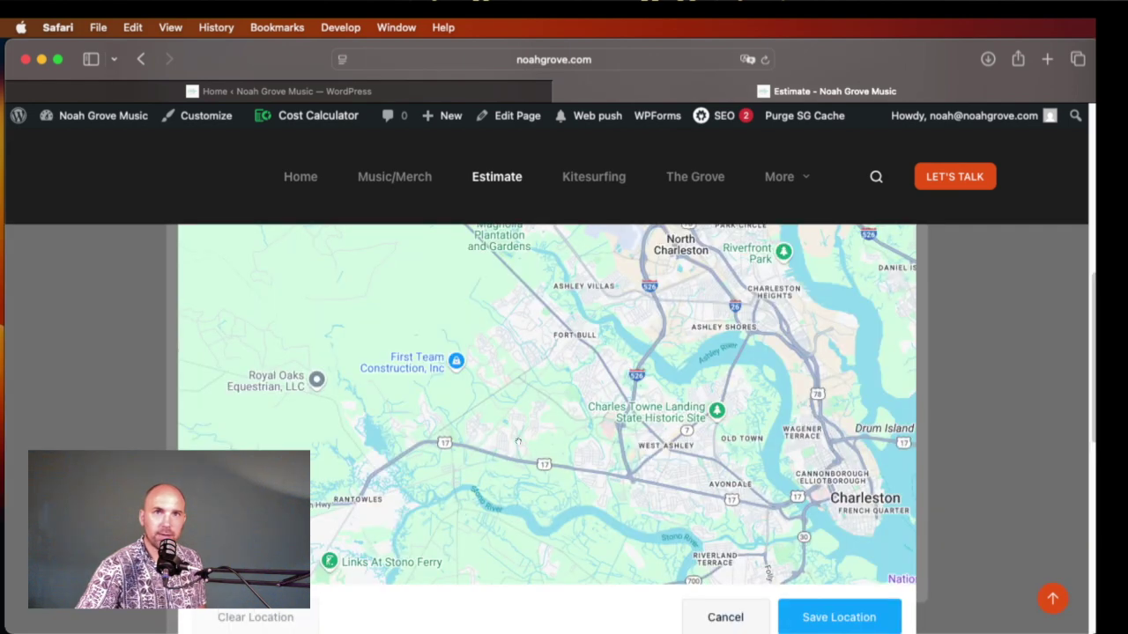
left_click(890, 550)
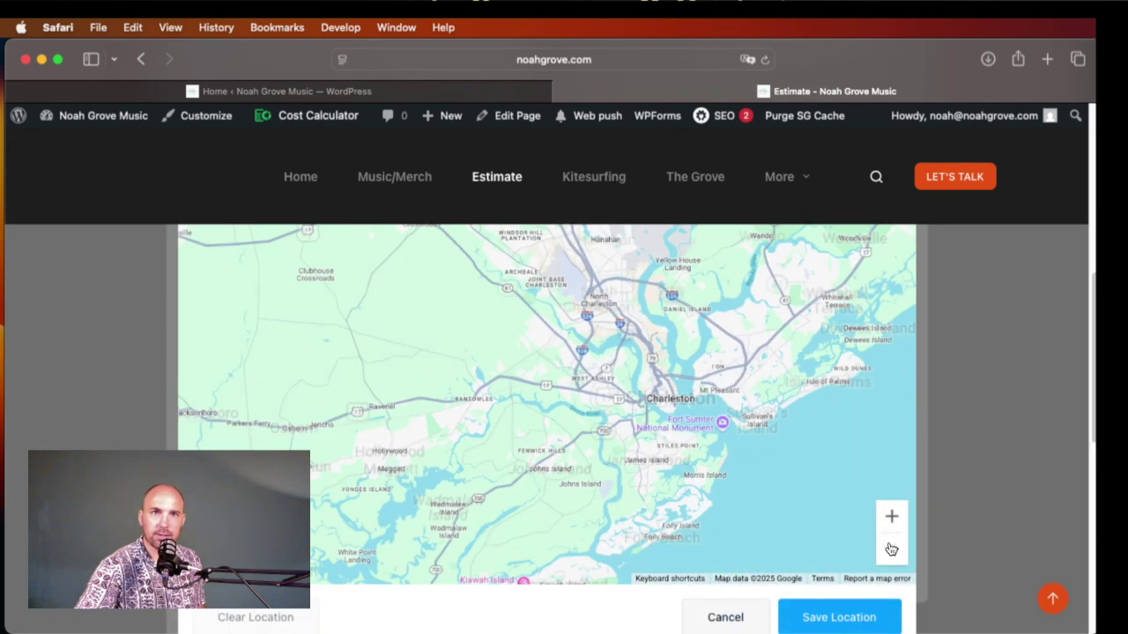
left_click(891, 550)
left_click(490, 521)
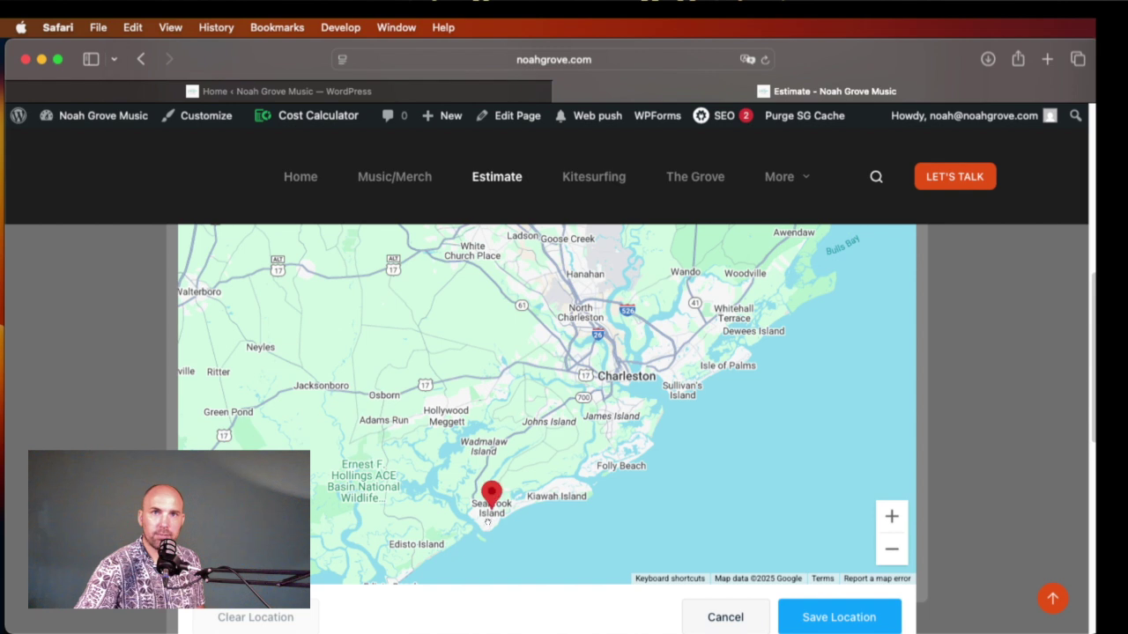
left_click(396, 535)
left_click(837, 615)
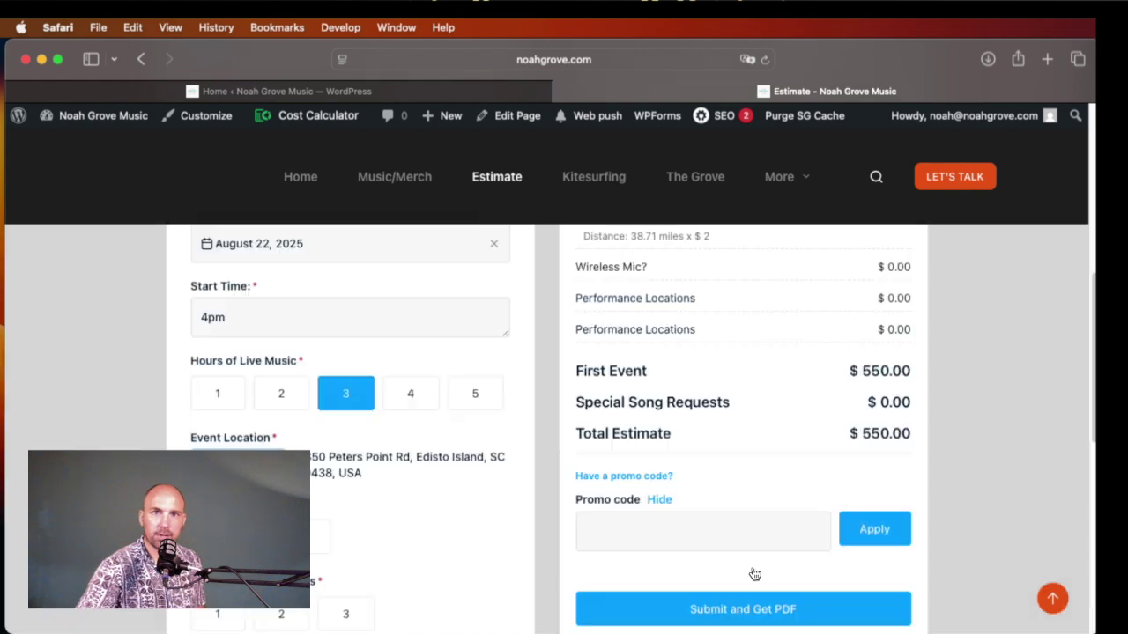
scroll(705, 476, "up", 3)
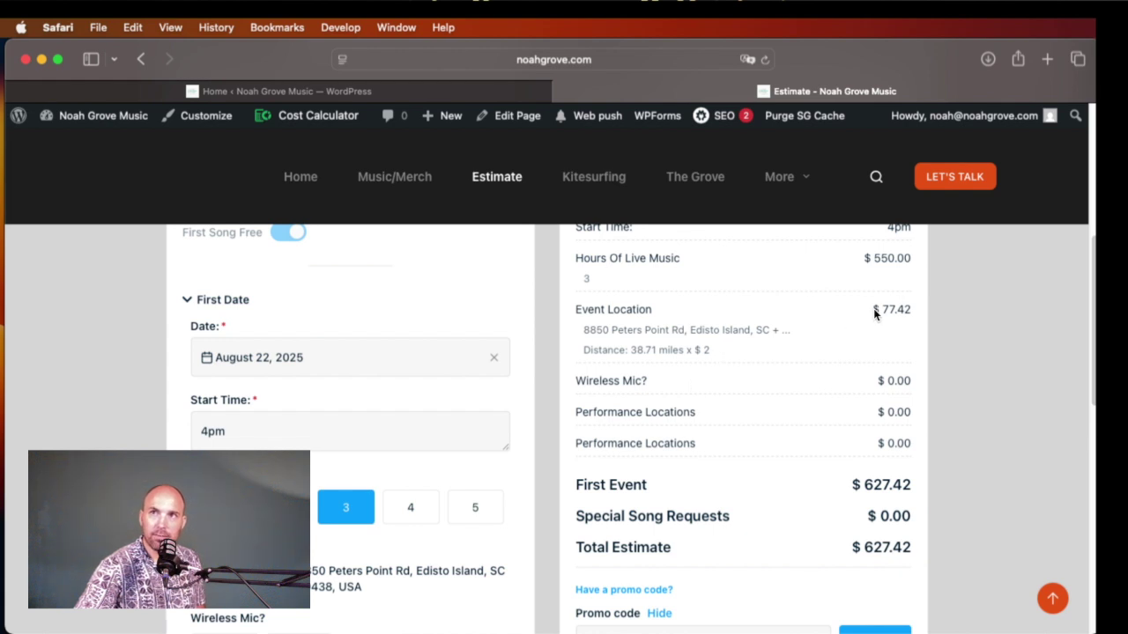
Step: Highlight the resulting $77.42 travel charge (38.71 miles x $2) bringing the total to $627.42
left_click_drag(873, 308, 917, 310)
scroll(885, 358, "up", 1)
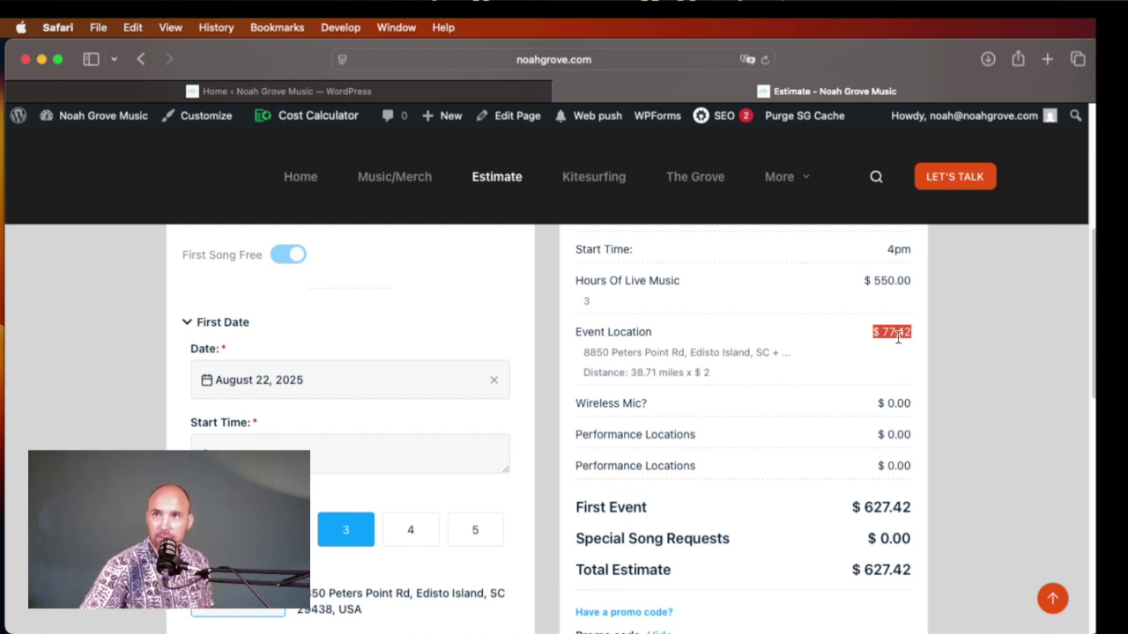
double_click(885, 335)
double_click(898, 336)
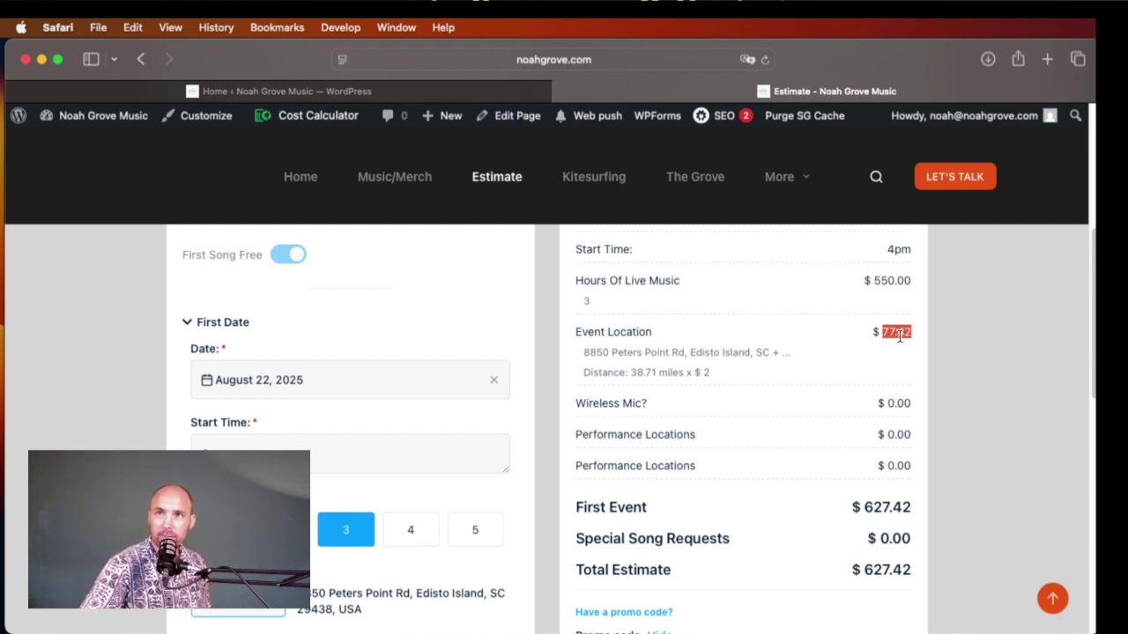
Step: Set Wireless Mic to No after briefly adding it
scroll(569, 405, "down", 3)
left_click(345, 568)
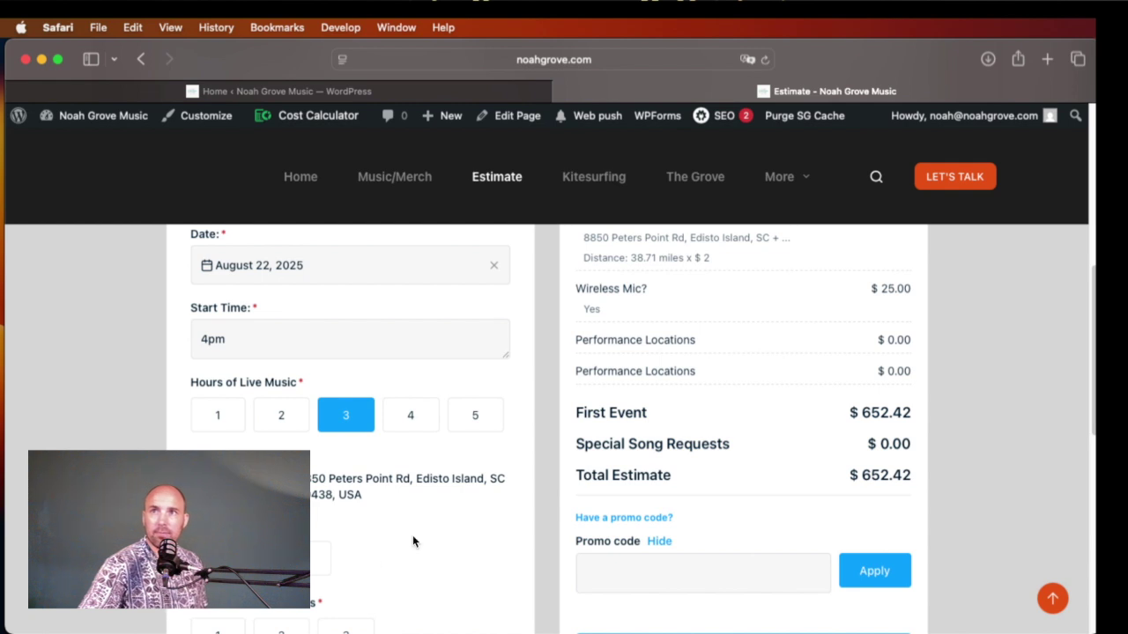
scroll(319, 554, "down", 2)
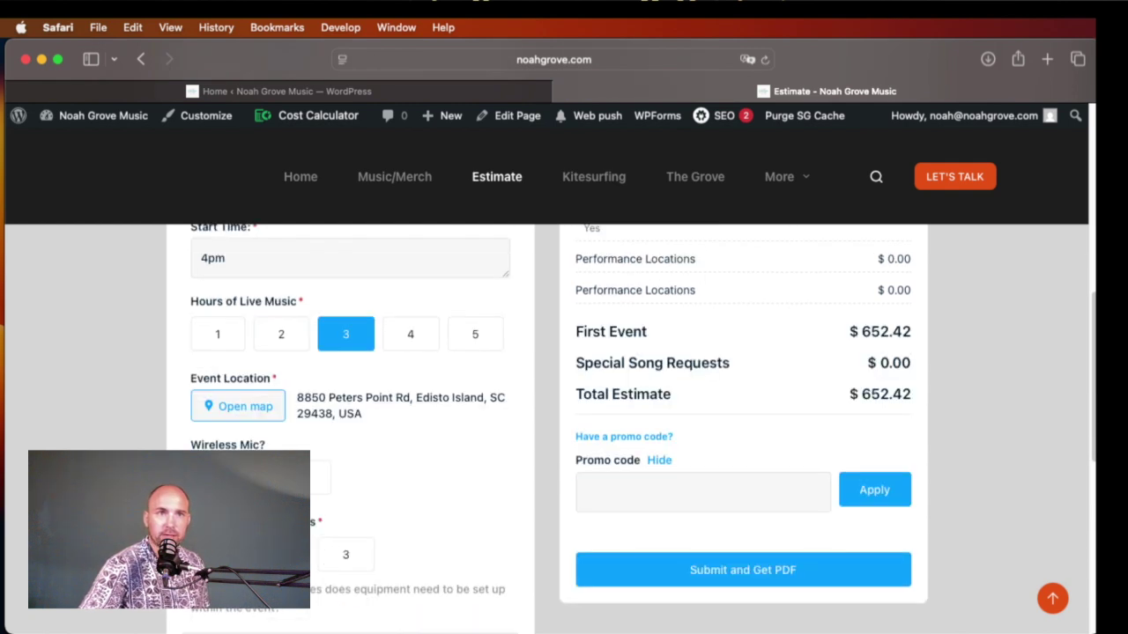
left_click(321, 477)
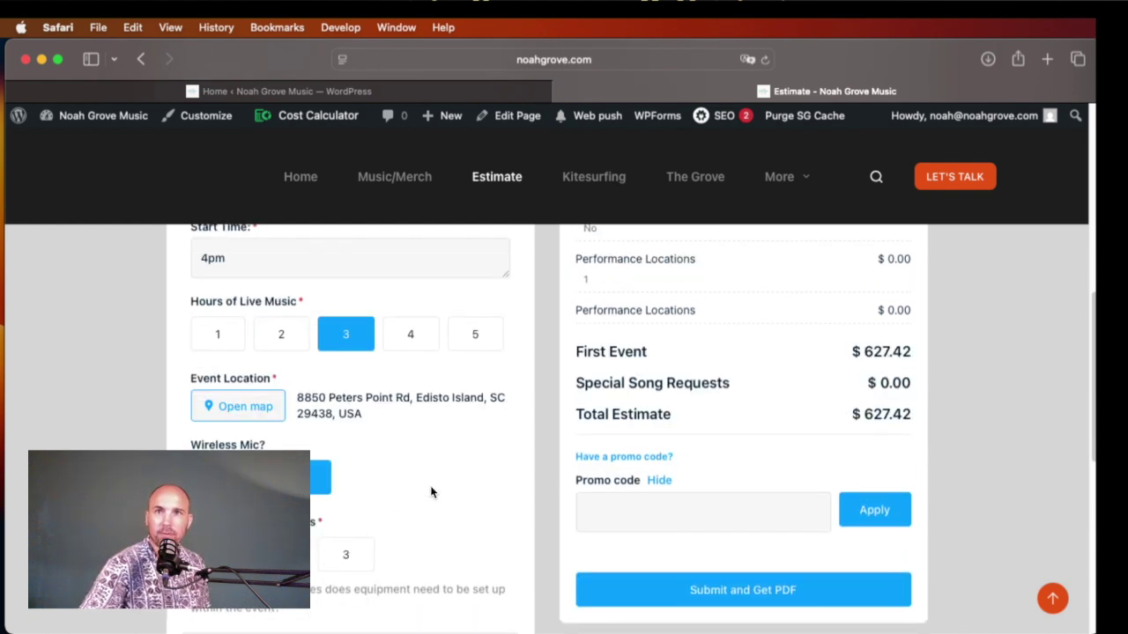
scroll(582, 475, "up", 1)
scroll(738, 457, "up", 2)
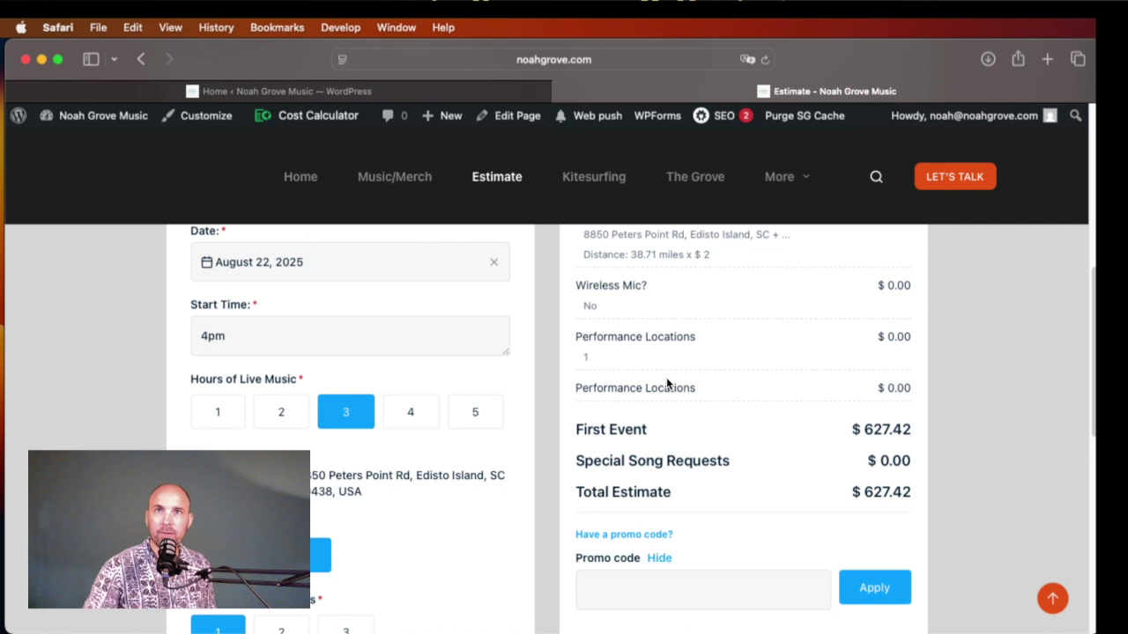
Step: Check Performance Locations at 1 and submit the $627.42 estimate to reveal the contact form
left_click_drag(607, 390, 683, 391)
left_click(606, 391)
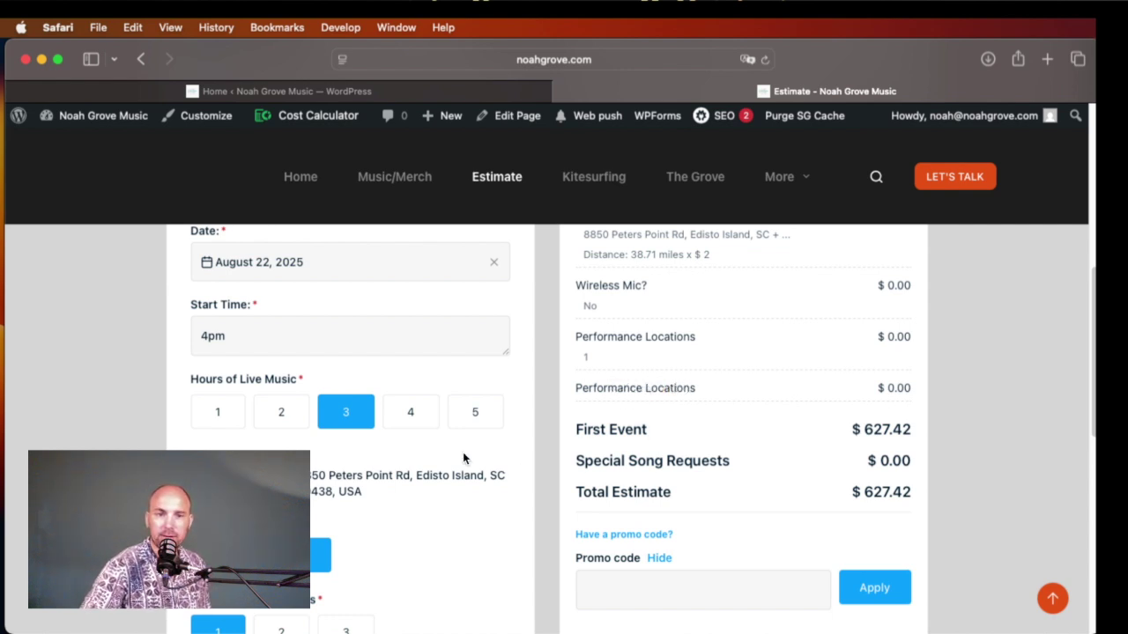
scroll(463, 458, "down", 1)
scroll(502, 423, "up", 5)
scroll(497, 429, "down", 3)
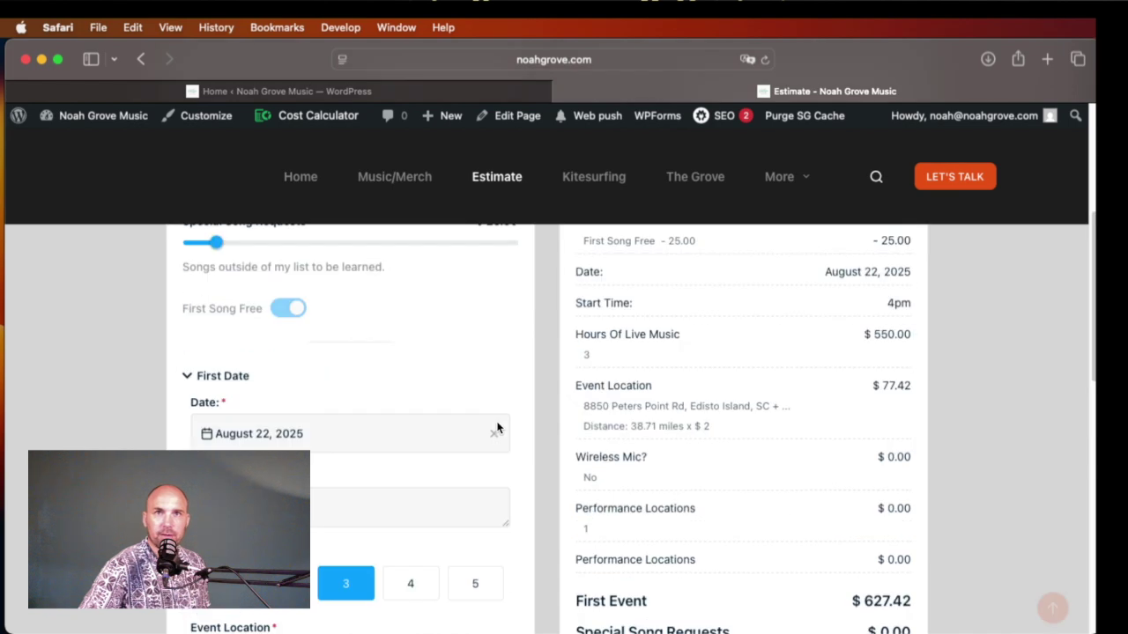
scroll(497, 429, "down", 5)
scroll(499, 428, "up", 1)
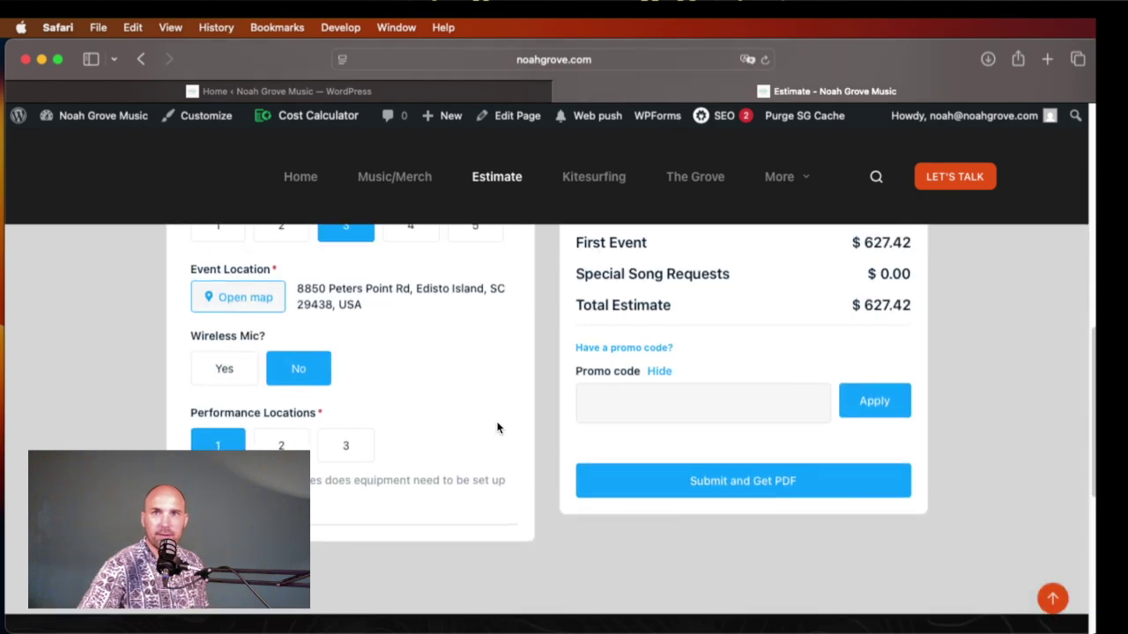
left_click(686, 479)
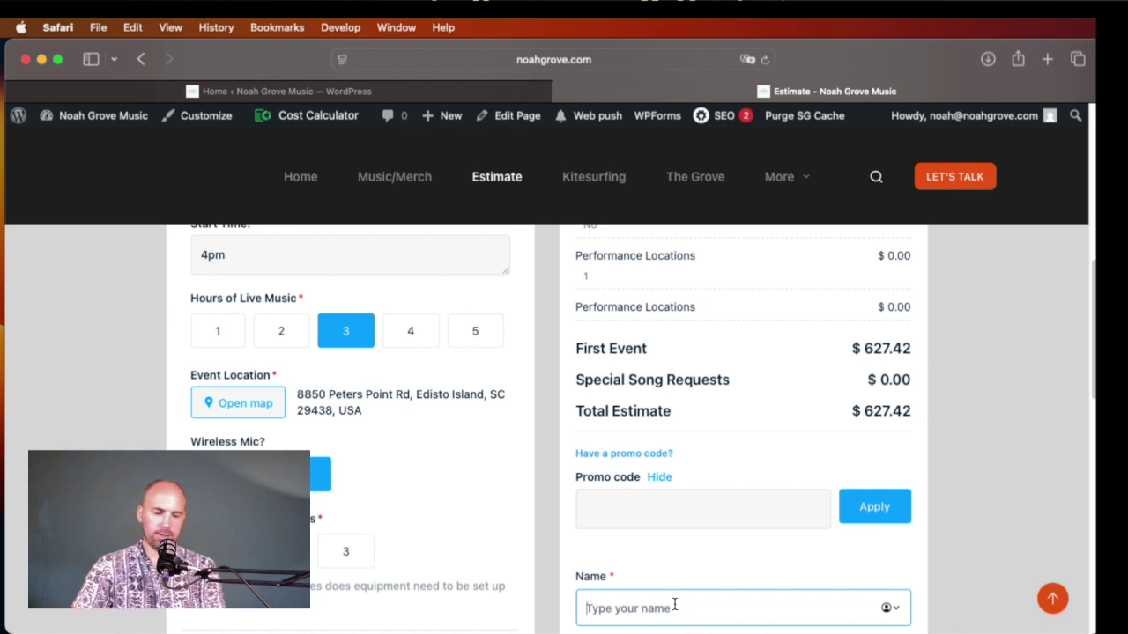
Step: Fill in a test name, the contact email address and its confirmation, and a phone number
type("yo")
scroll(695, 549, "down", 3)
left_click(668, 527)
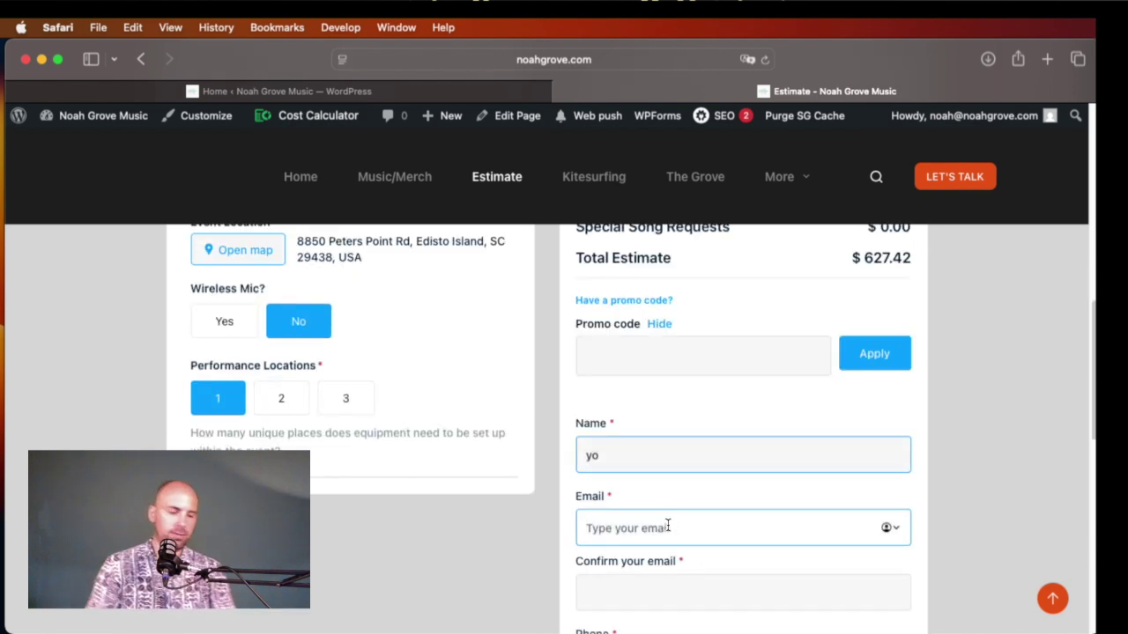
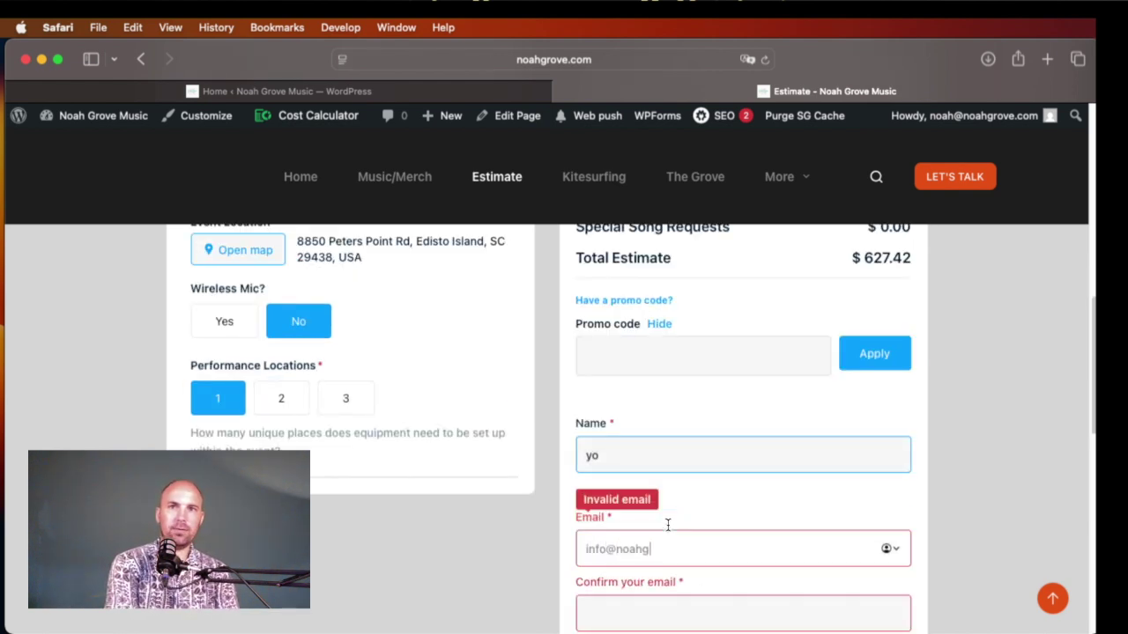
key("Tab")
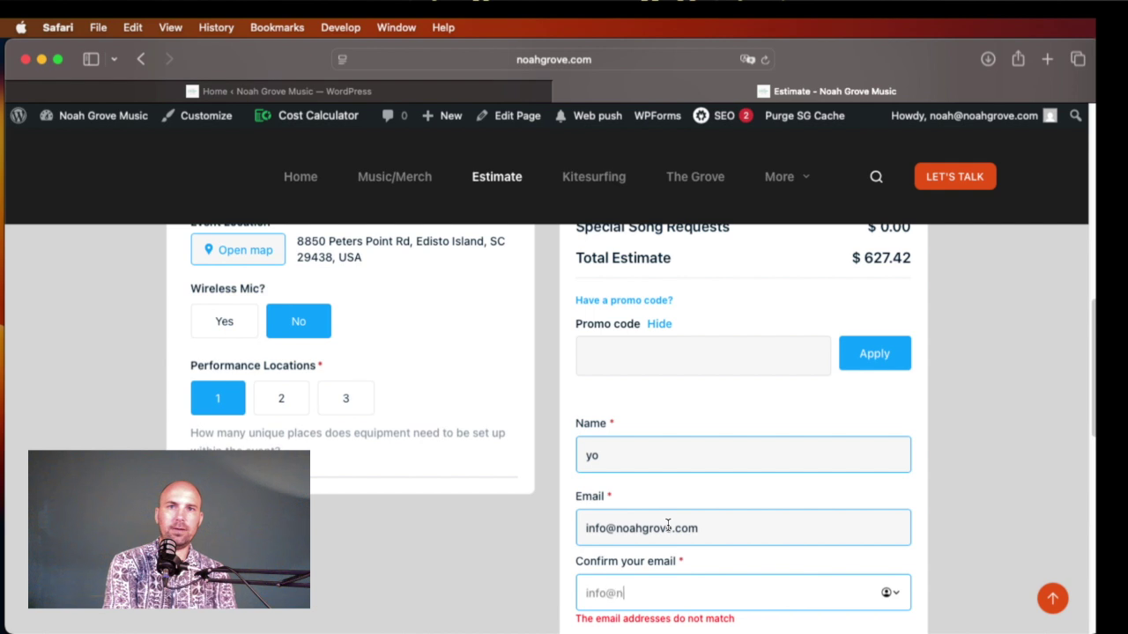
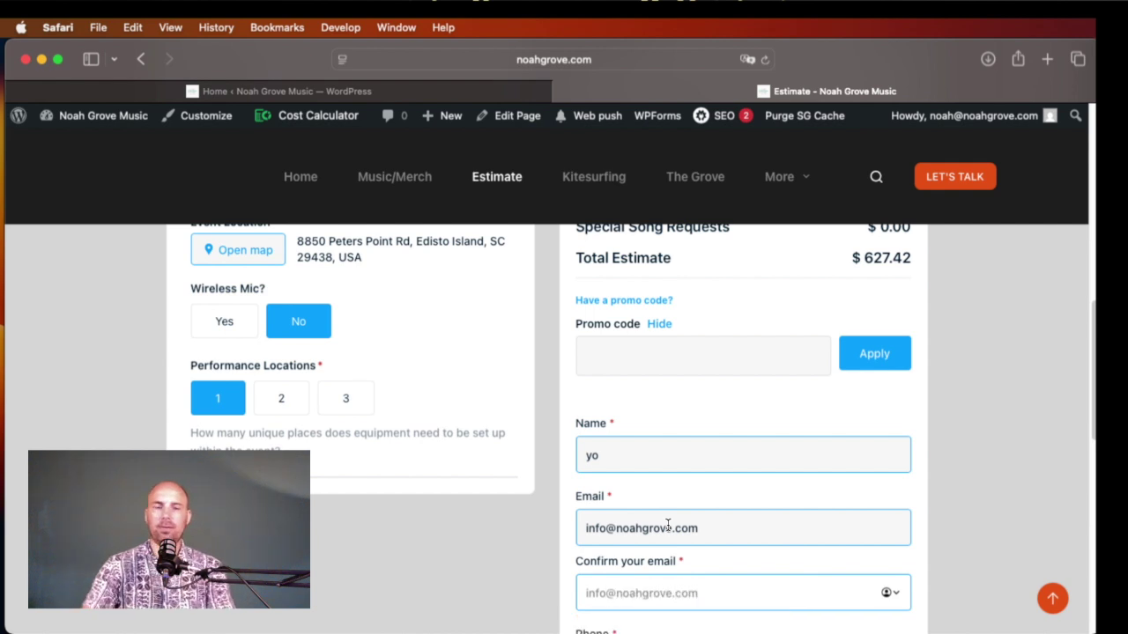
key("Tab")
scroll(720, 423, "down", 1)
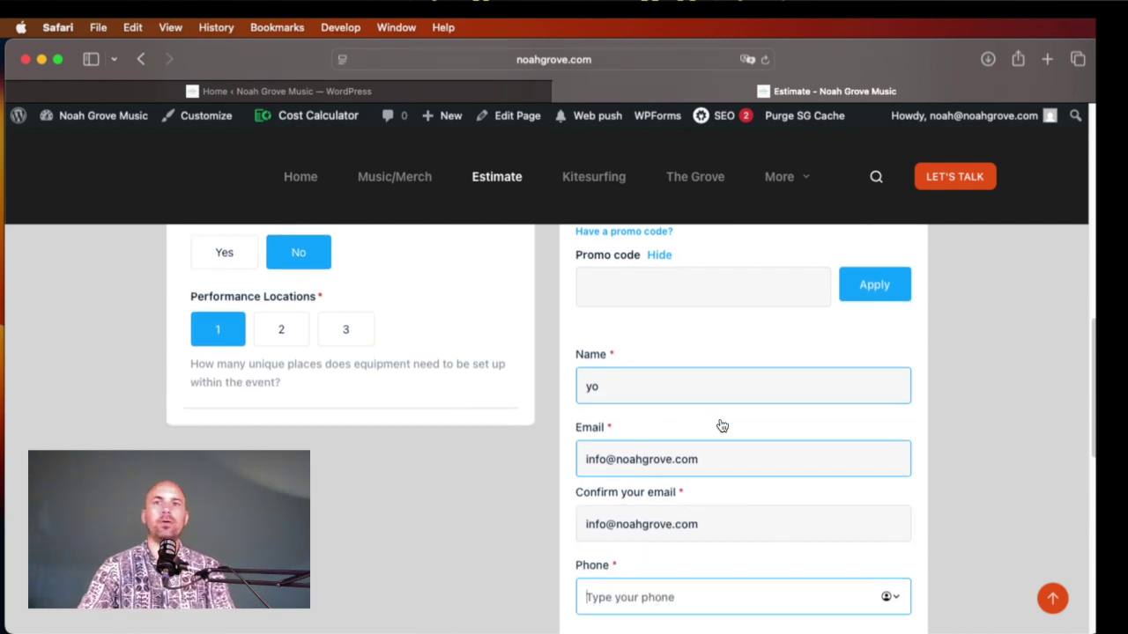
type("1234567890")
Step: Write the message 'yo', submit the estimate, and have the PDF estimate sent by email
scroll(675, 549, "down", 2)
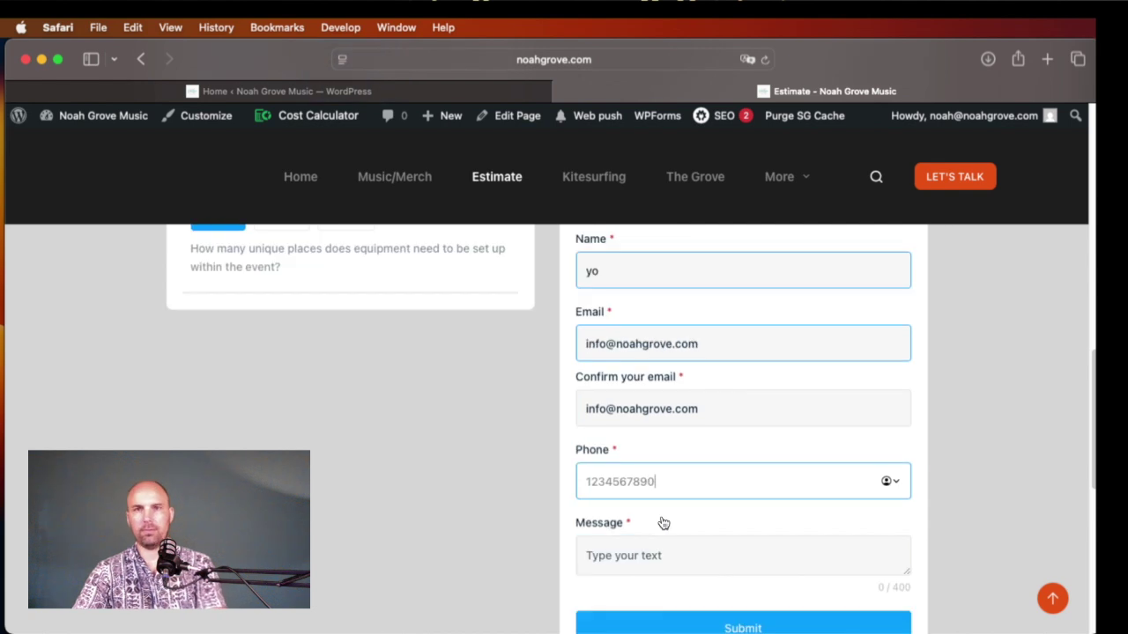
left_click(640, 554)
type("yo")
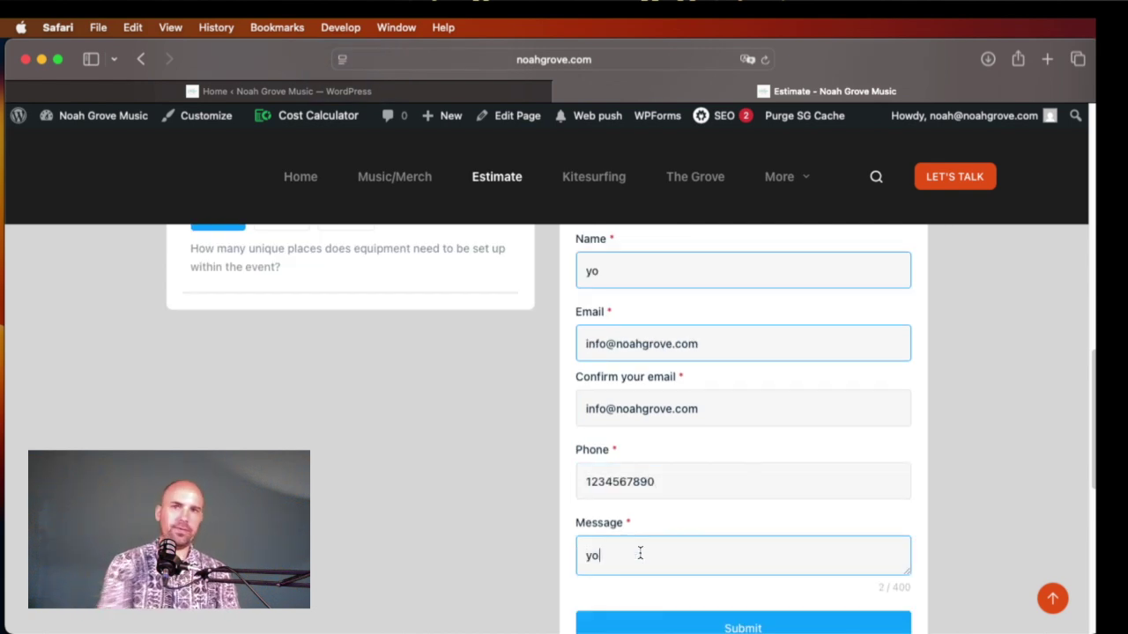
scroll(951, 549, "down", 2)
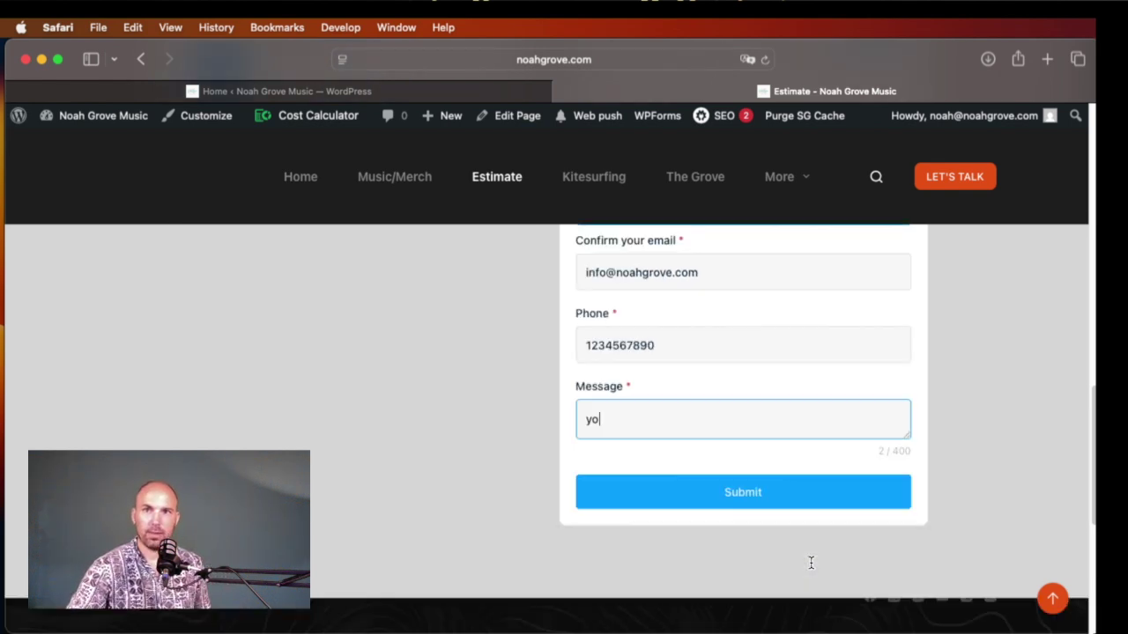
left_click(765, 495)
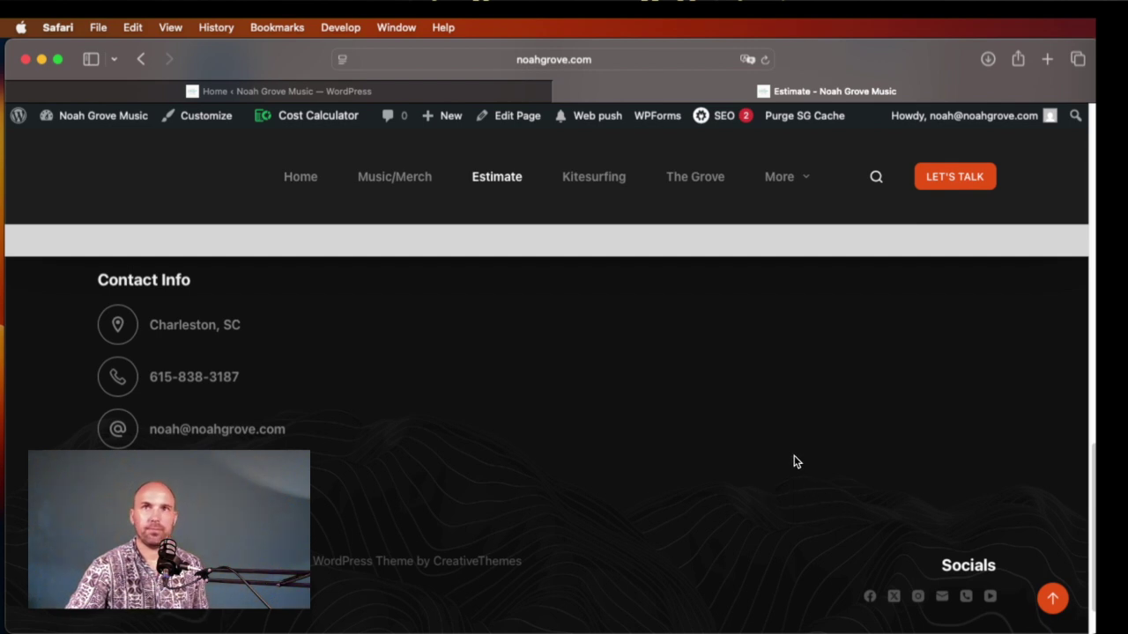
scroll(793, 462, "down", 2)
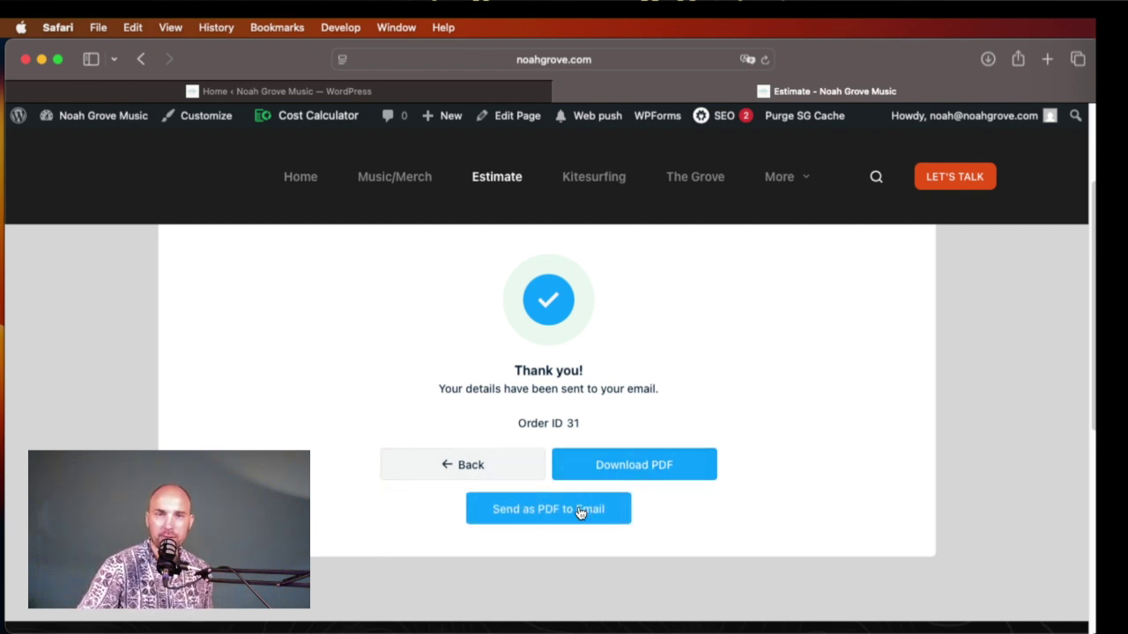
left_click(604, 501)
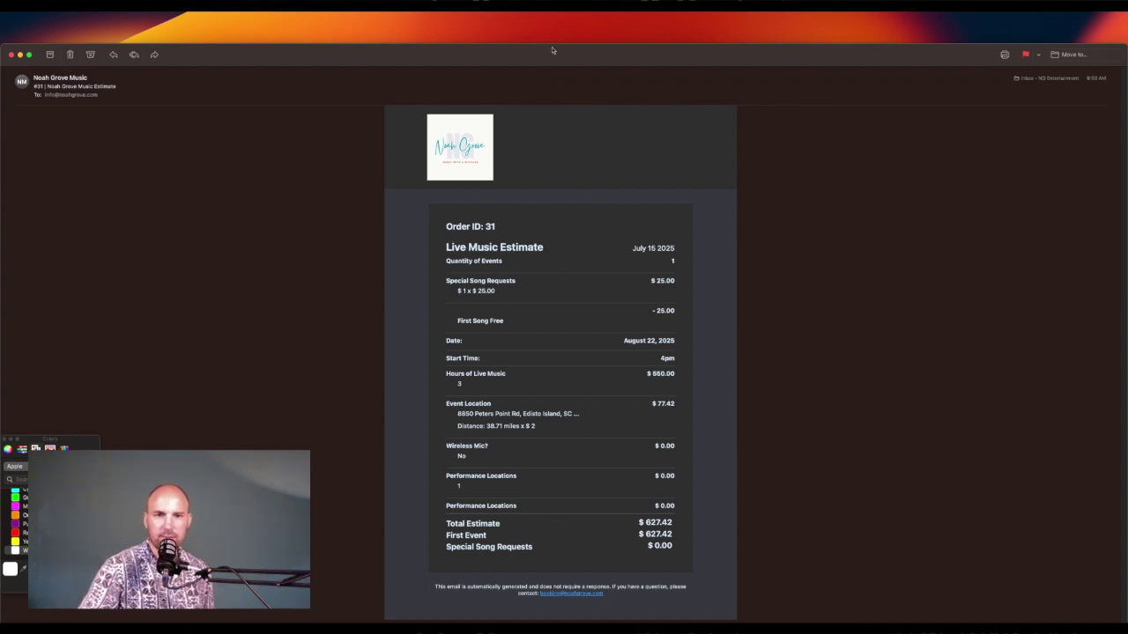
Step: Review the received estimate email itemising the live-music quote totalling $627.42
left_click_drag(548, 54, 554, 42)
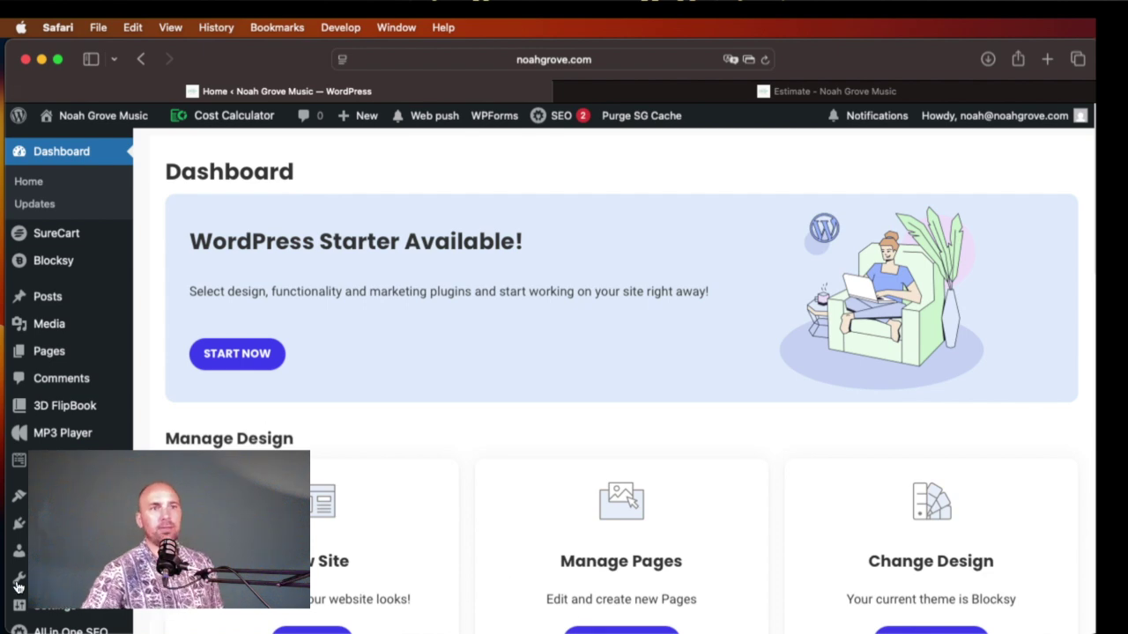
Step: Open Noah Grove Music Estimate from the Cost Calculator Calculators list and scroll through its editor
scroll(17, 586, "down", 5)
mouse_move(17, 556)
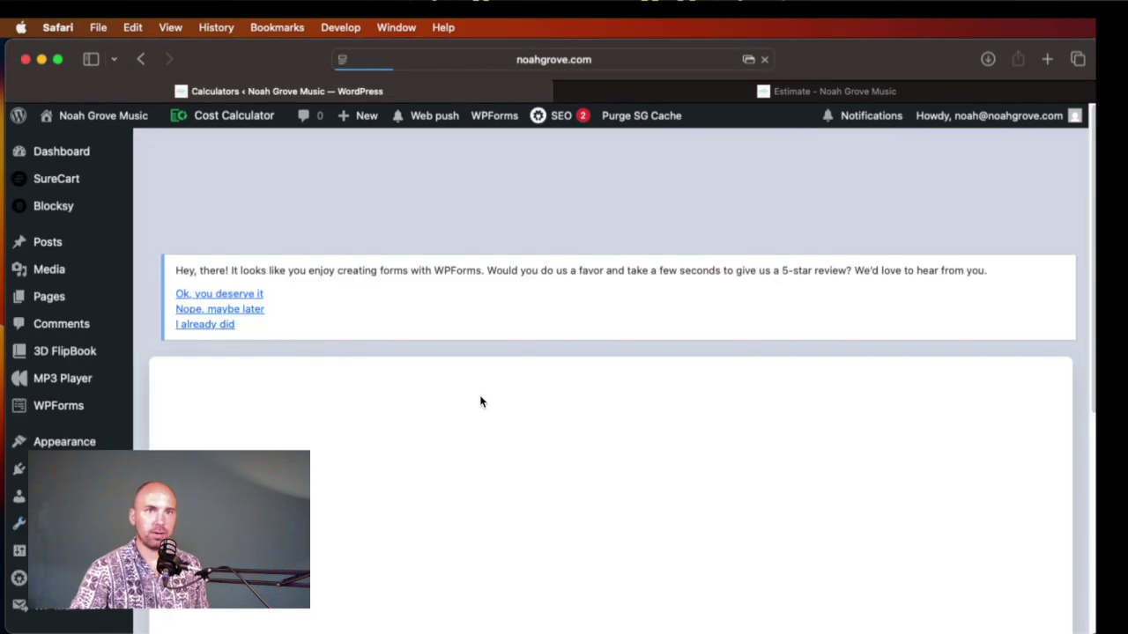
scroll(573, 467, "down", 2)
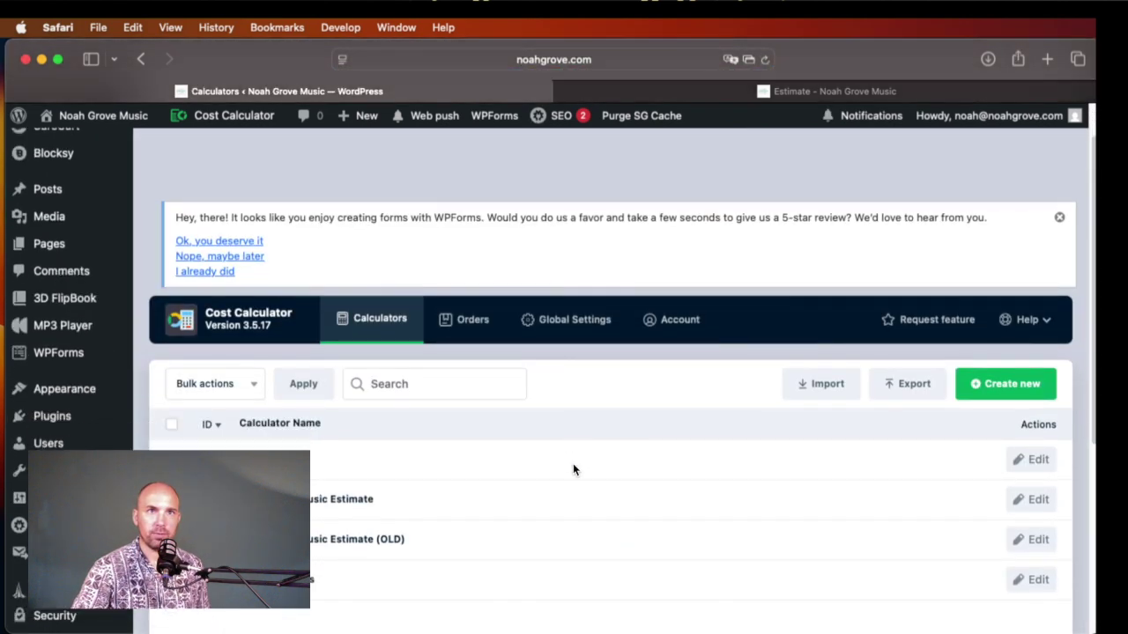
scroll(574, 470, "down", 1)
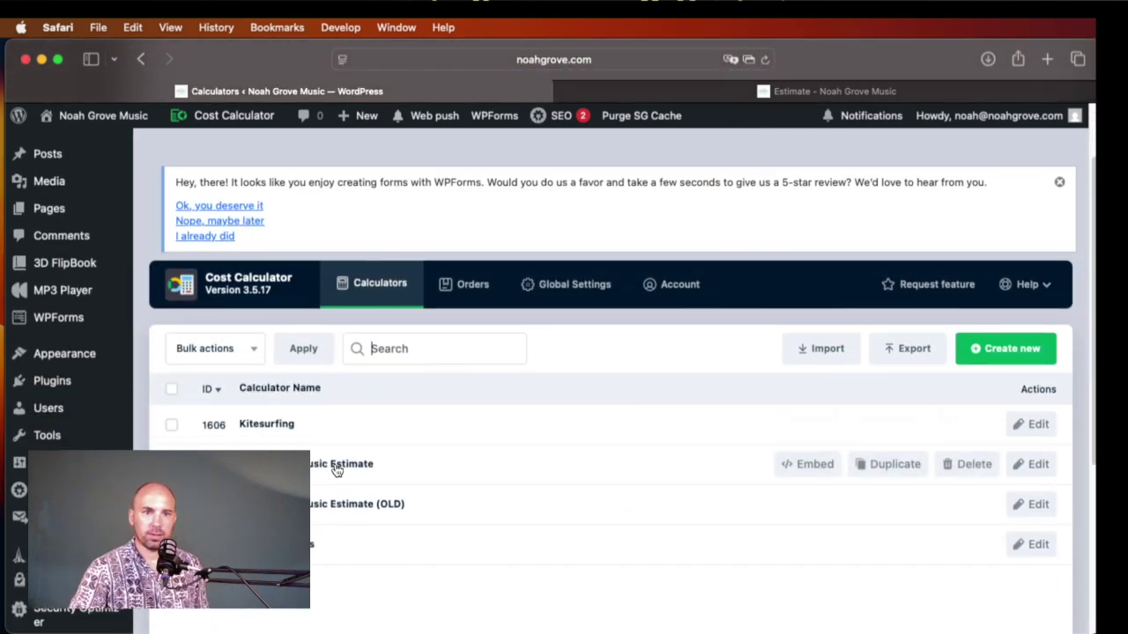
scroll(335, 471, "down", 3)
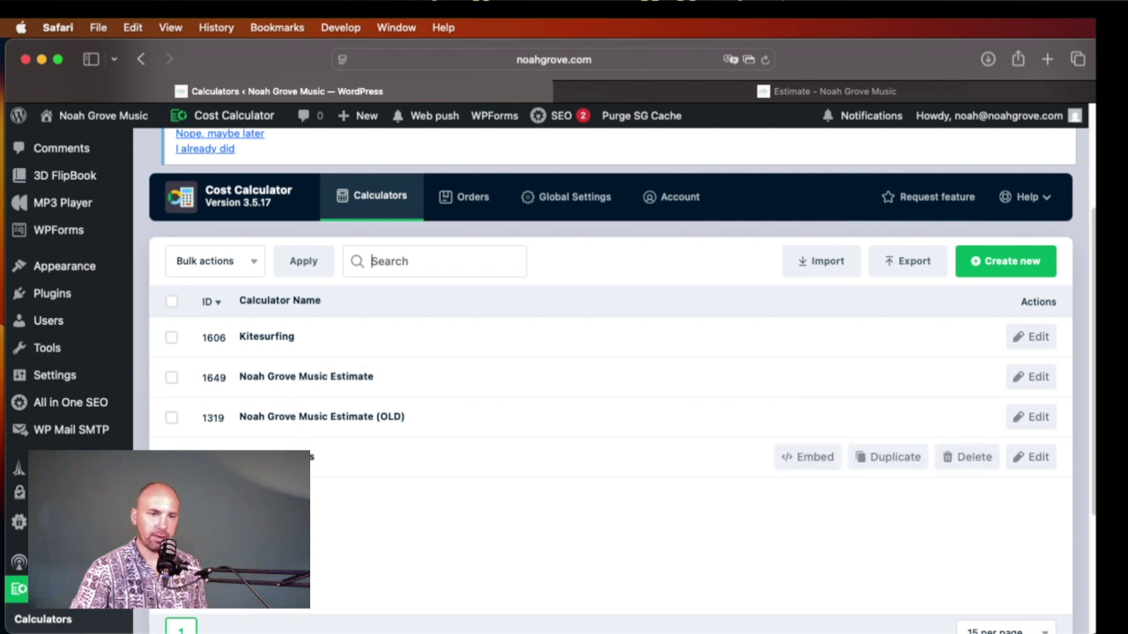
scroll(449, 443, "down", 1)
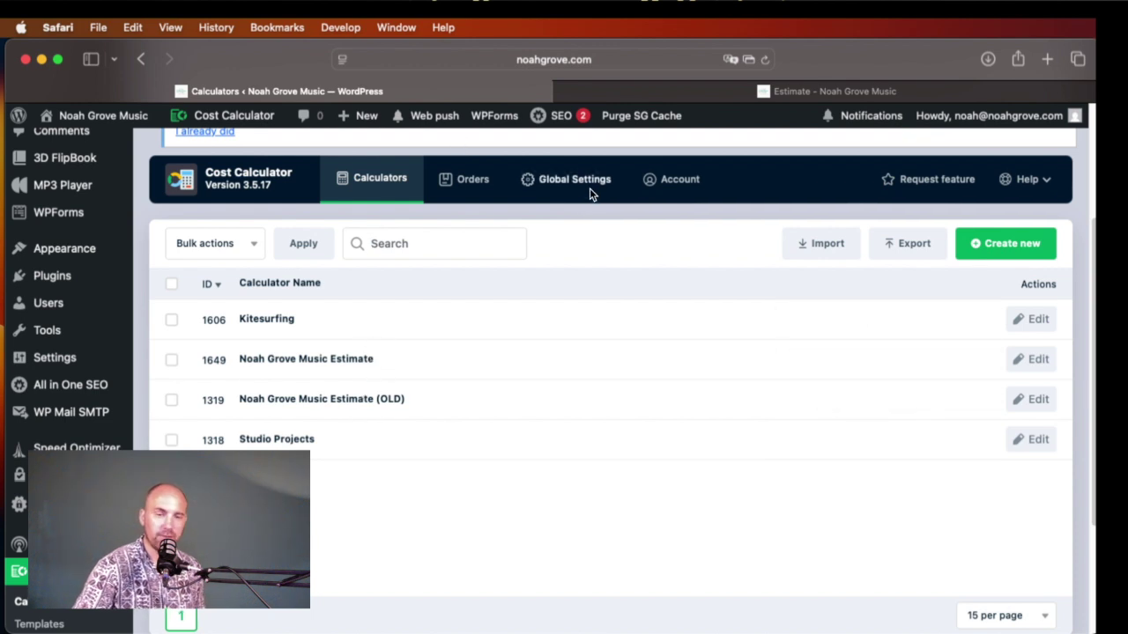
left_click(326, 360)
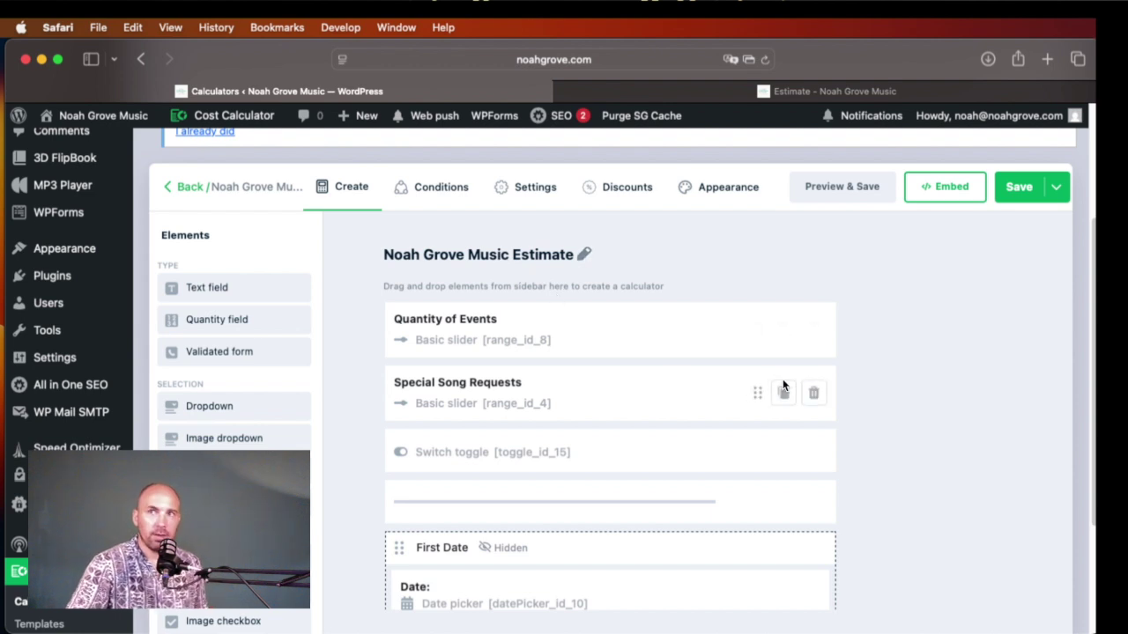
scroll(783, 388, "down", 1)
scroll(784, 391, "up", 1)
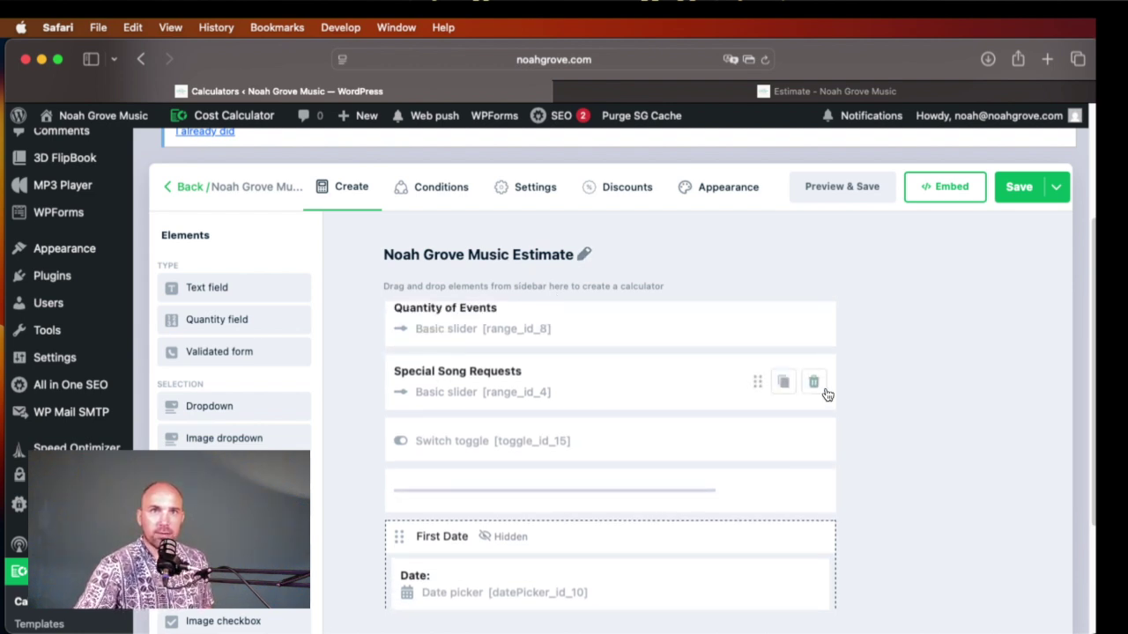
scroll(860, 502, "down", 1)
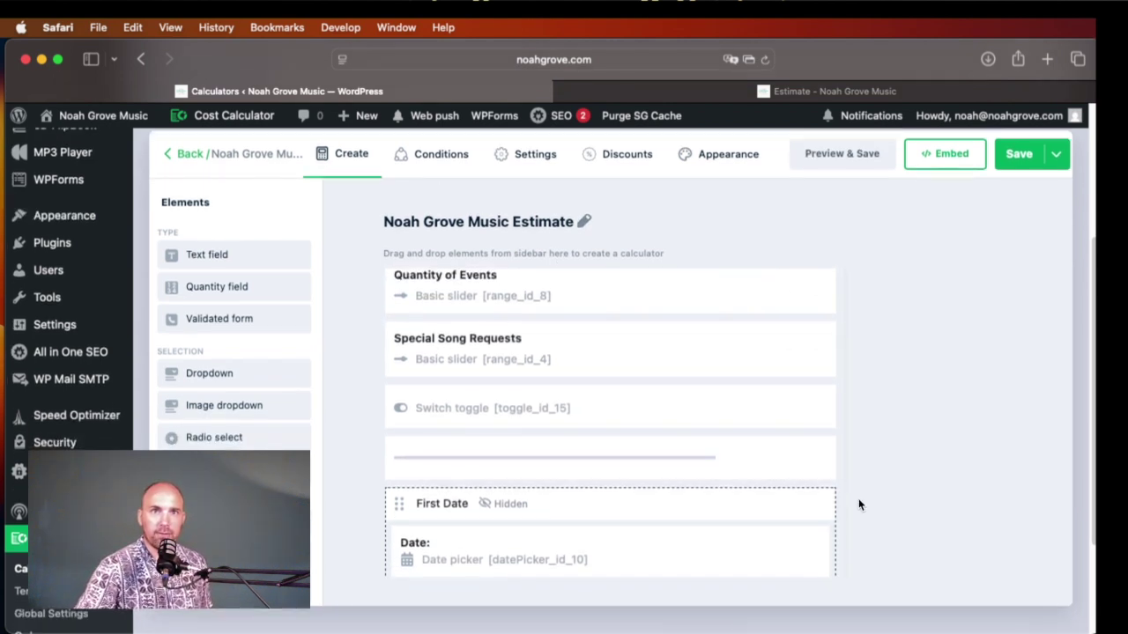
scroll(670, 435, "down", 1)
Step: Return from the thank-you screen to the estimate form and set one song request with 3 events
left_click(797, 93)
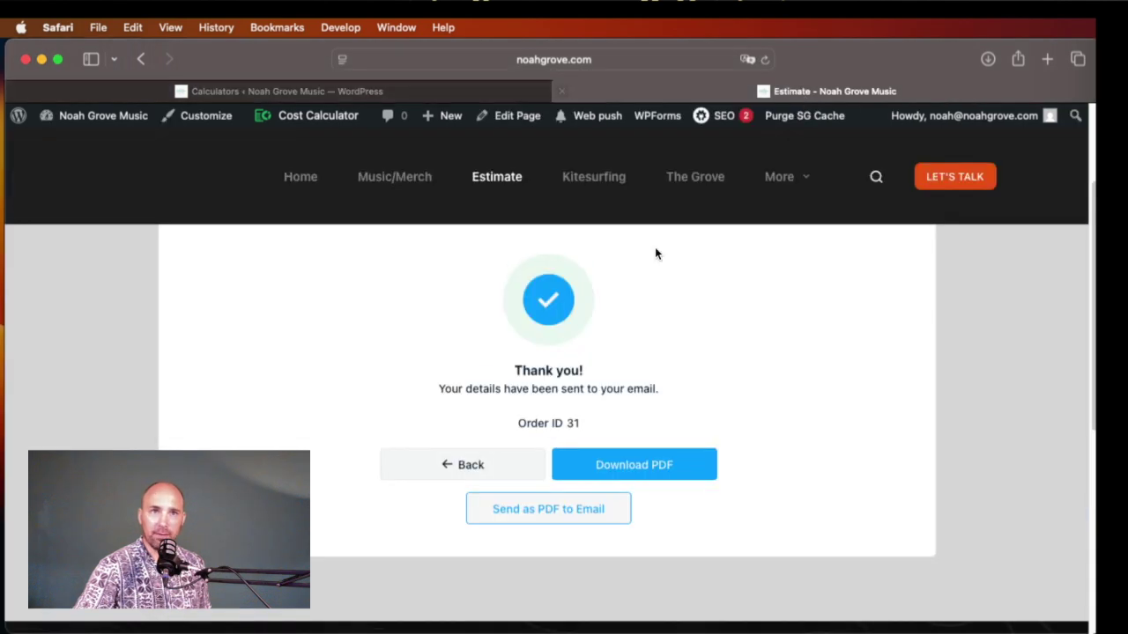
left_click(505, 470)
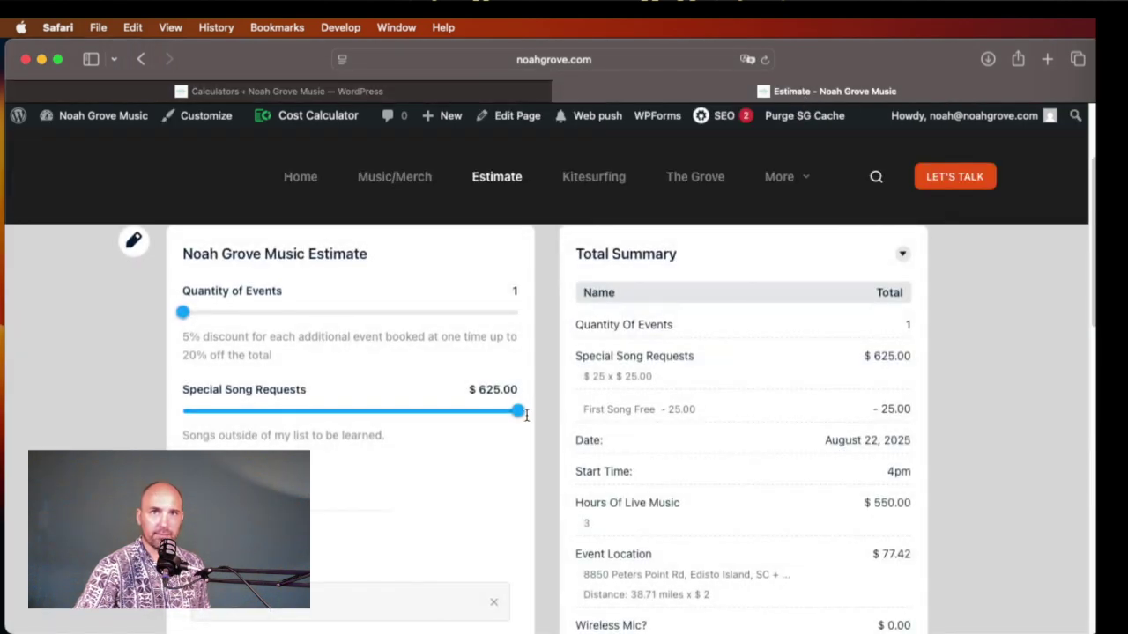
left_click_drag(509, 418, 217, 412)
left_click_drag(185, 313, 350, 313)
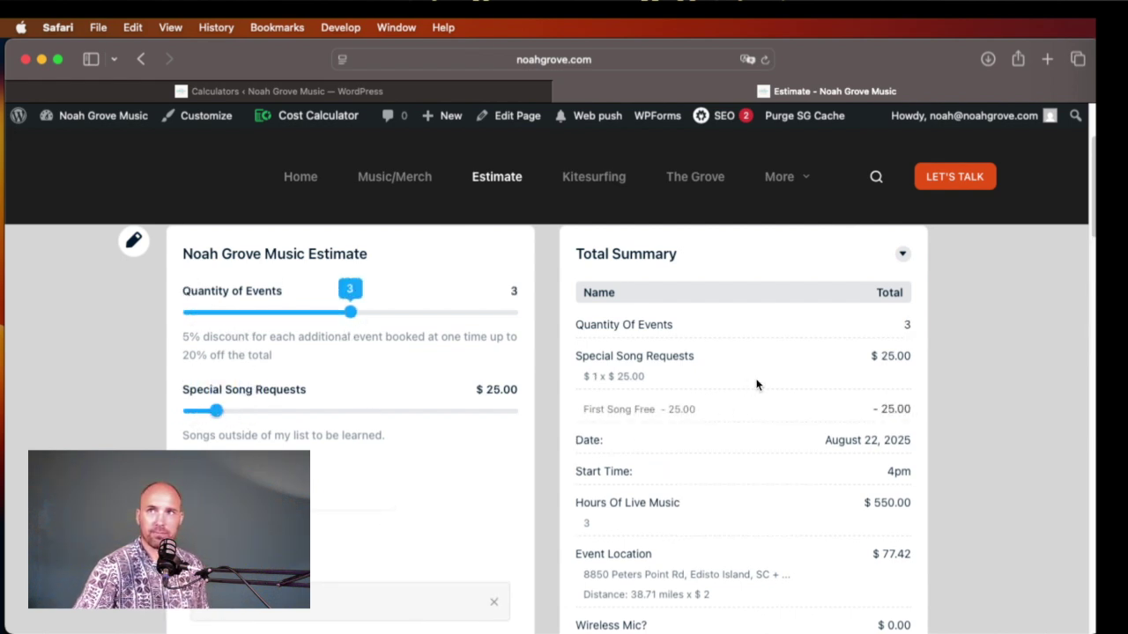
Step: Raise the Quantity of Events to 4
scroll(826, 464, "down", 5)
scroll(826, 459, "down", 10)
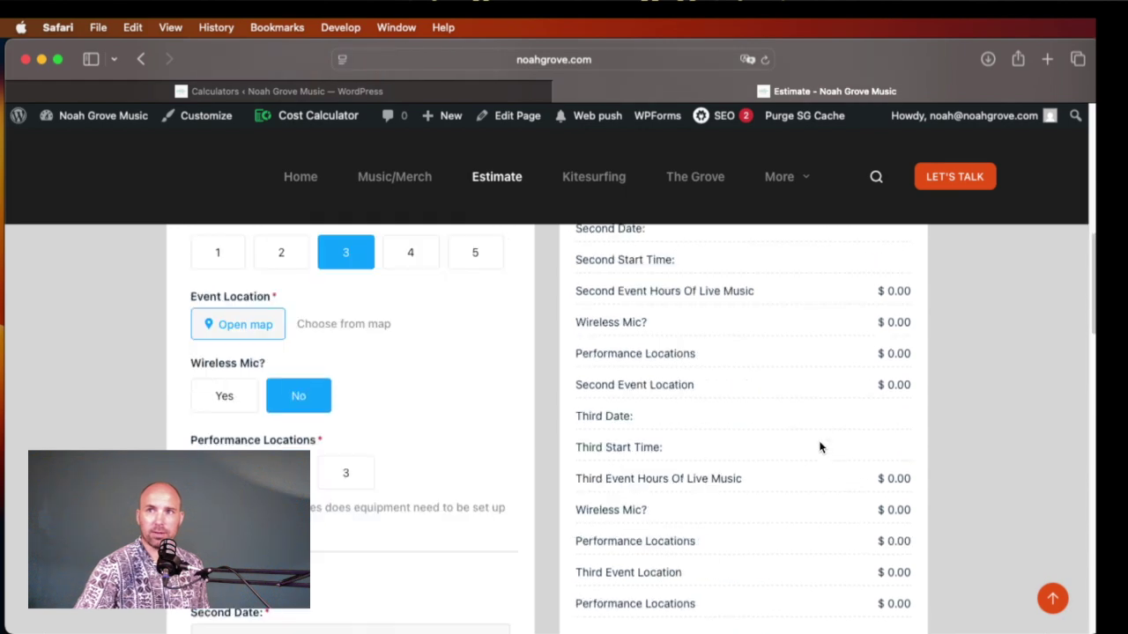
scroll(815, 450, "down", 3)
scroll(816, 448, "up", 1)
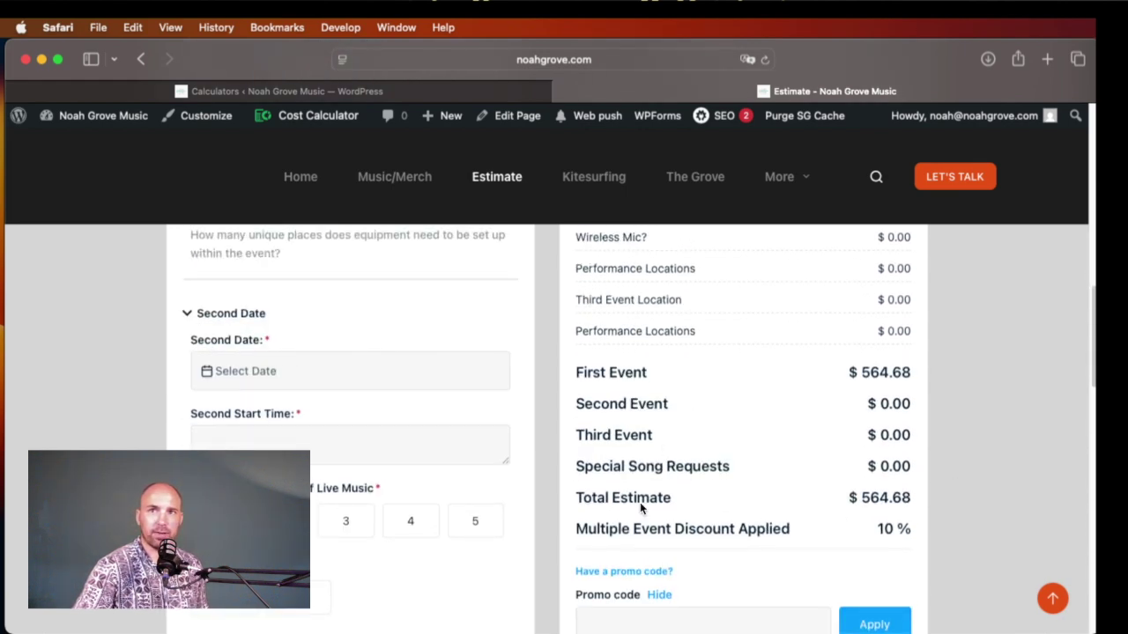
left_click_drag(764, 531, 812, 531)
left_click_drag(666, 528, 672, 529)
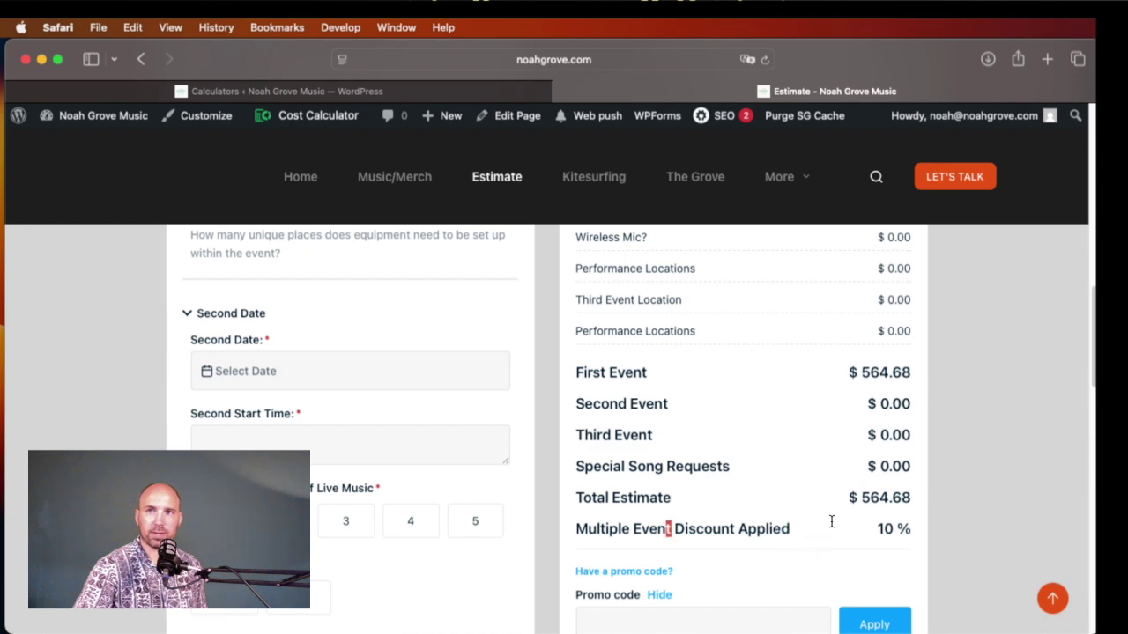
scroll(837, 513, "up", 20)
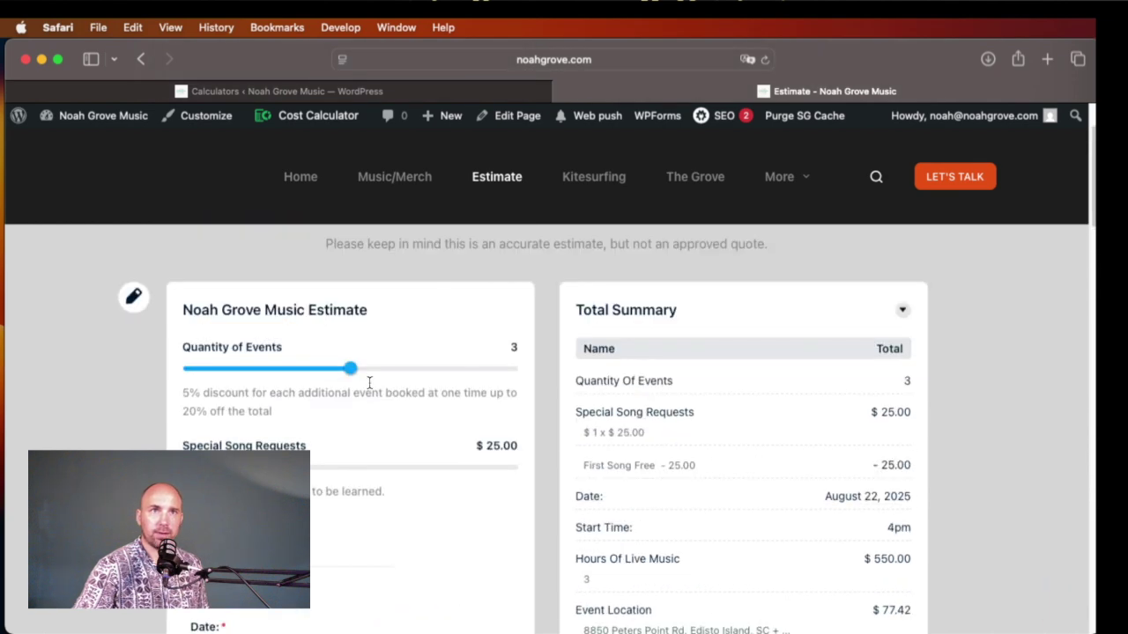
left_click_drag(350, 368, 518, 370)
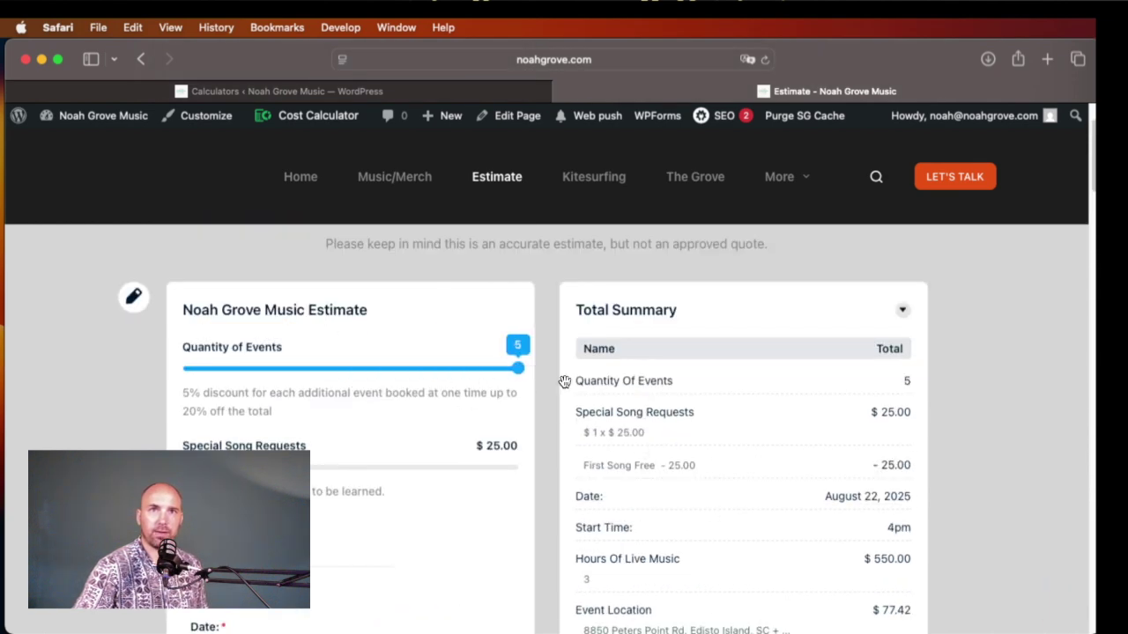
Step: Scroll through the Fourth and Fifth Date sections and back up to the cost summary
scroll(867, 518, "down", 15)
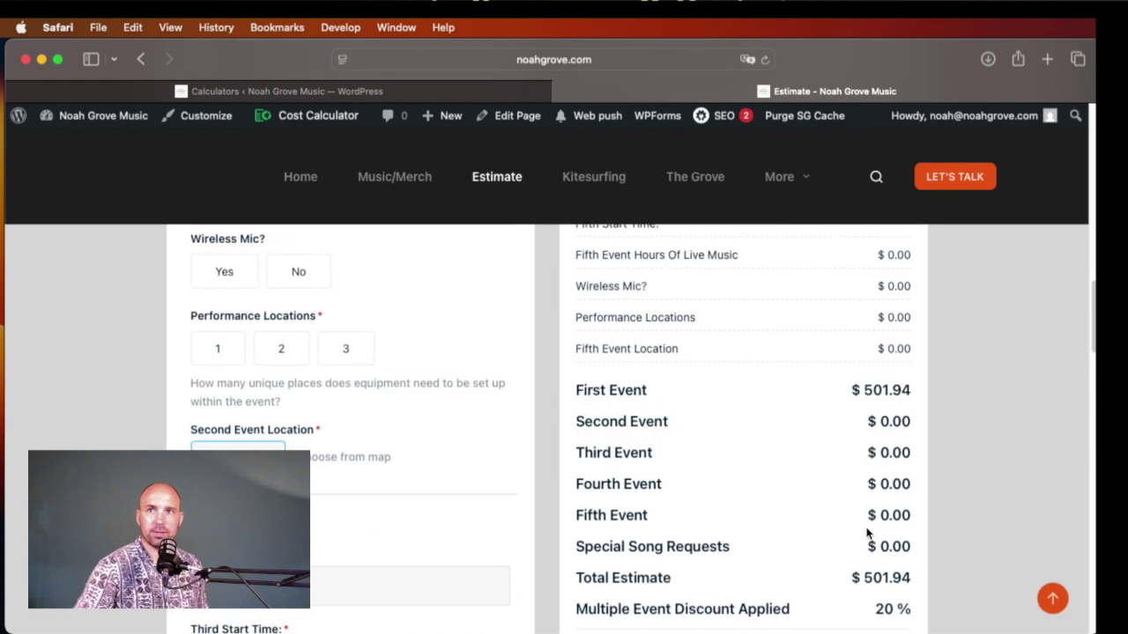
scroll(867, 531, "up", 4)
scroll(788, 608, "down", 5)
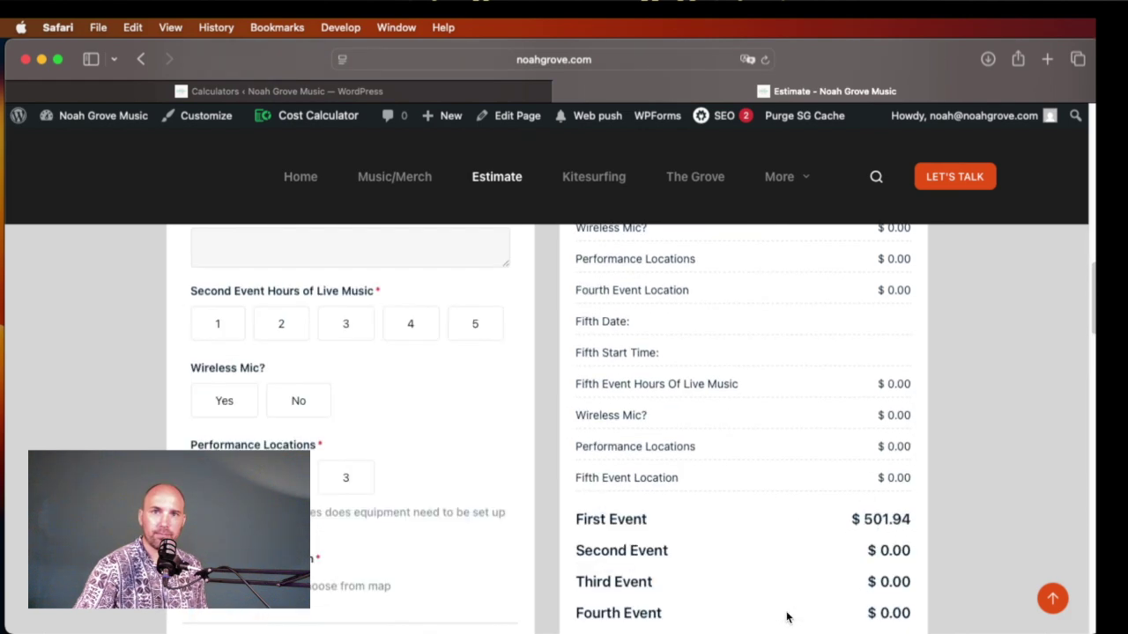
scroll(277, 444, "down", 11)
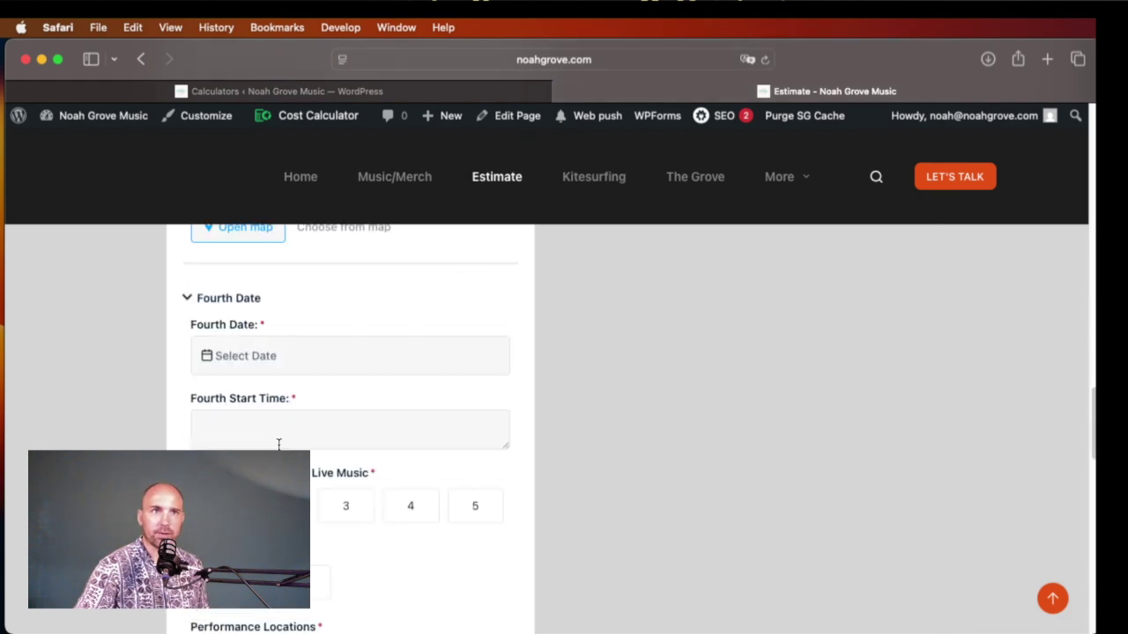
scroll(280, 448, "up", 2)
scroll(280, 448, "down", 2)
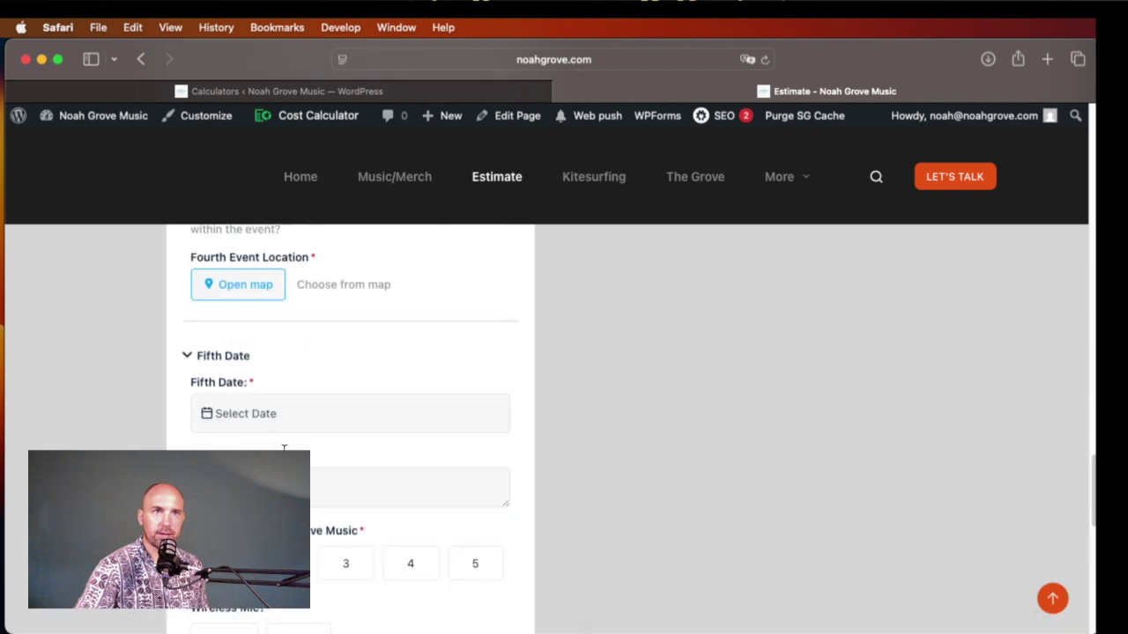
scroll(264, 449, "up", 15)
scroll(255, 447, "up", 10)
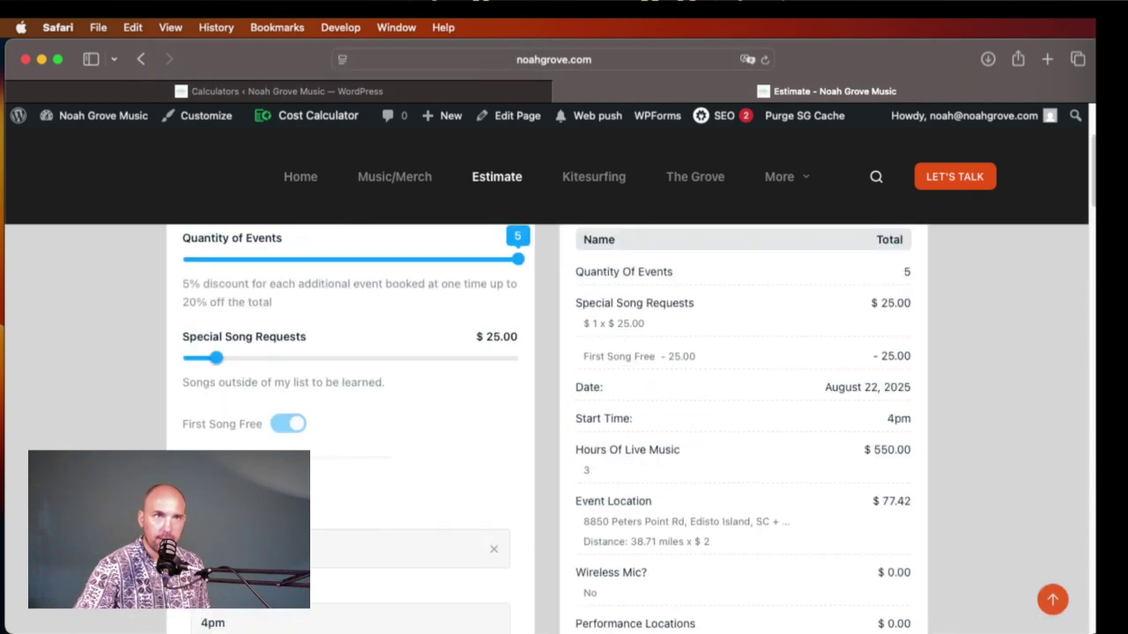
scroll(546, 429, "down", 1)
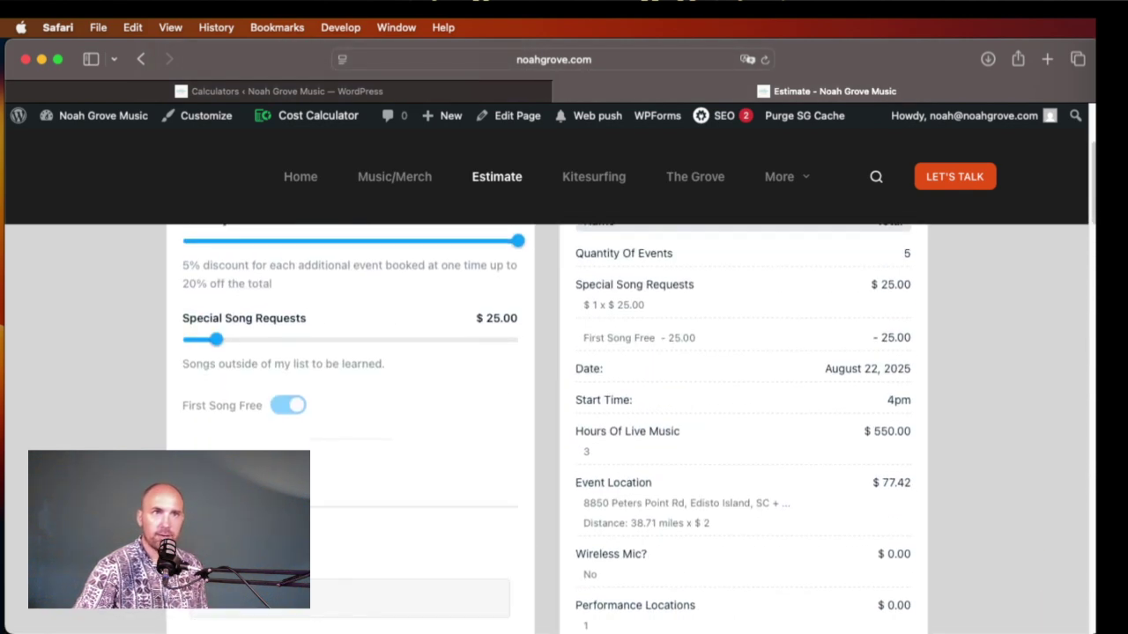
scroll(547, 429, "down", 4)
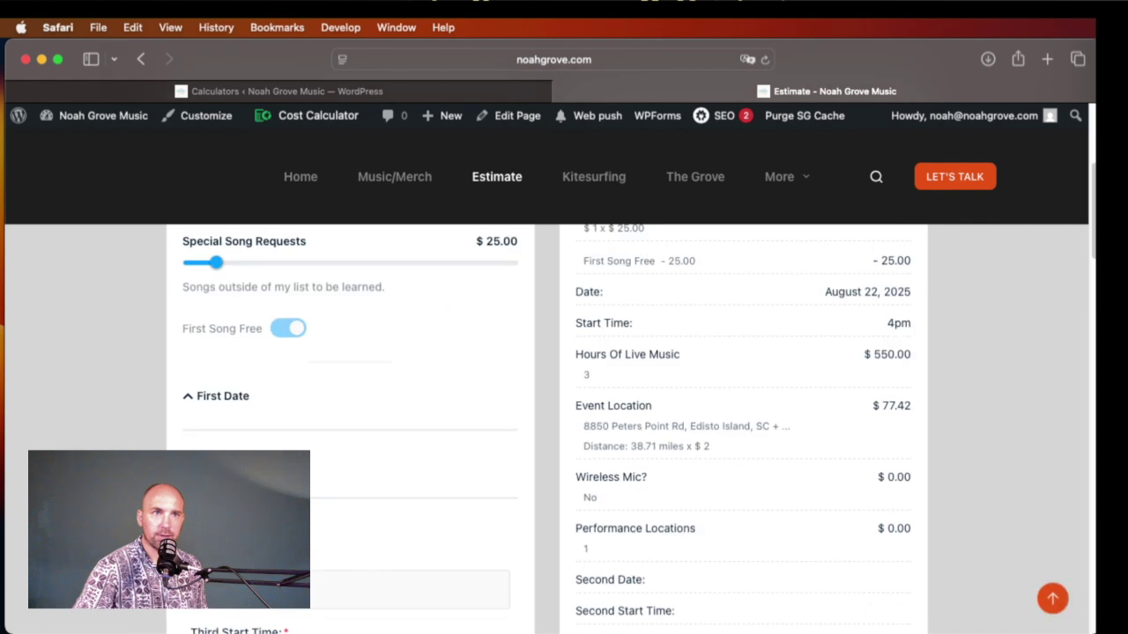
scroll(546, 429, "down", 2)
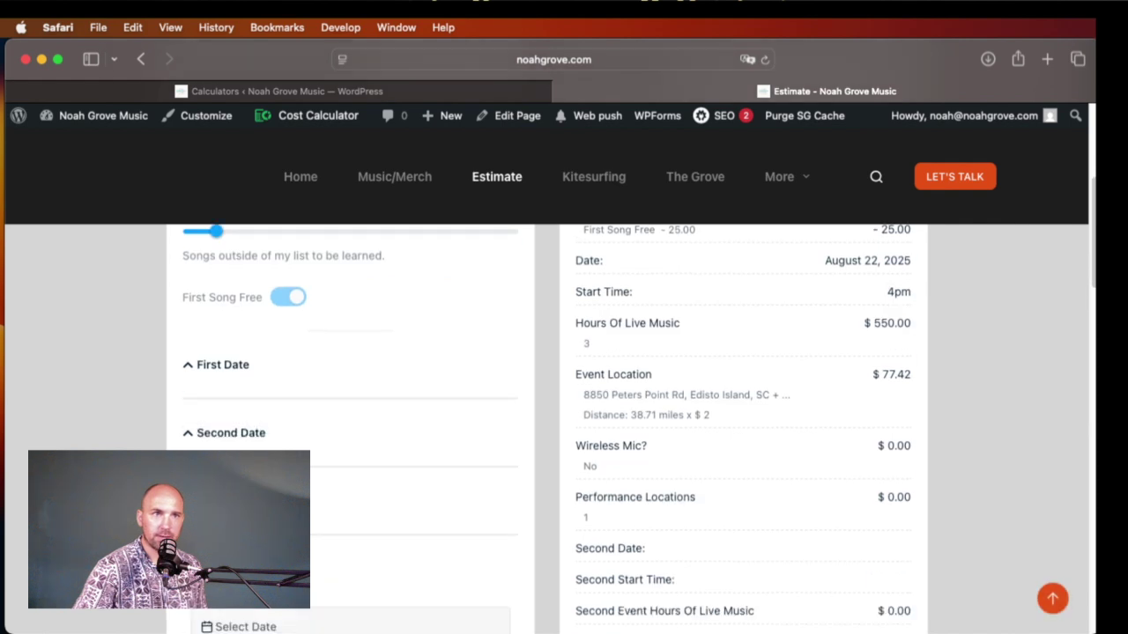
left_click(454, 91)
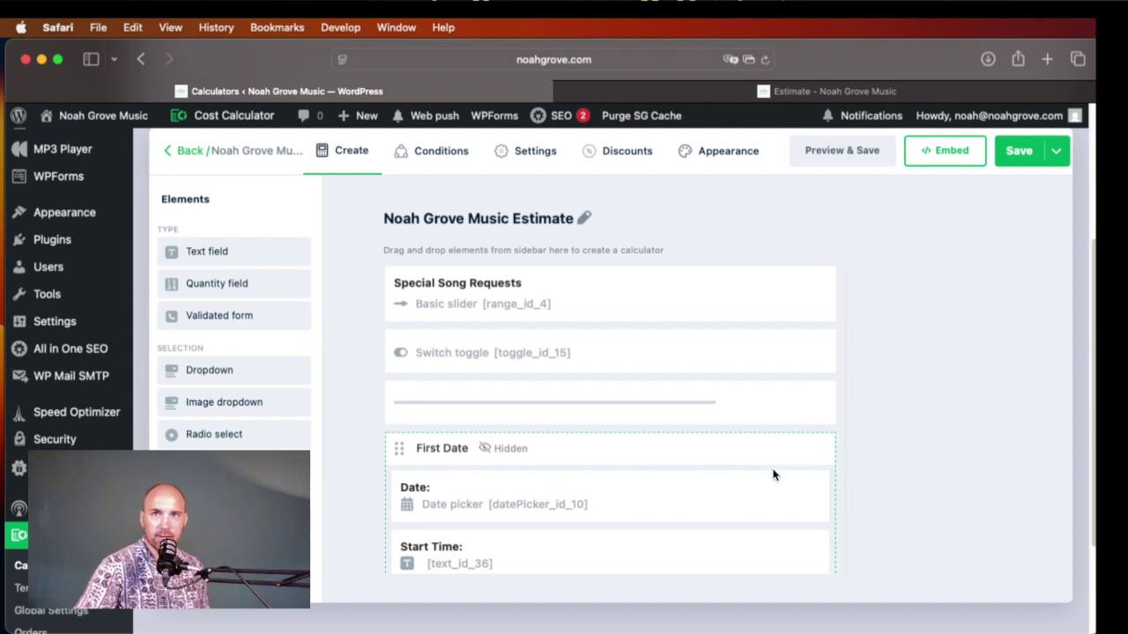
Step: Scroll through the builder's Create tab elements and the hidden First through Fifth Date groups
scroll(534, 465, "down", 5)
scroll(234, 370, "down", 8)
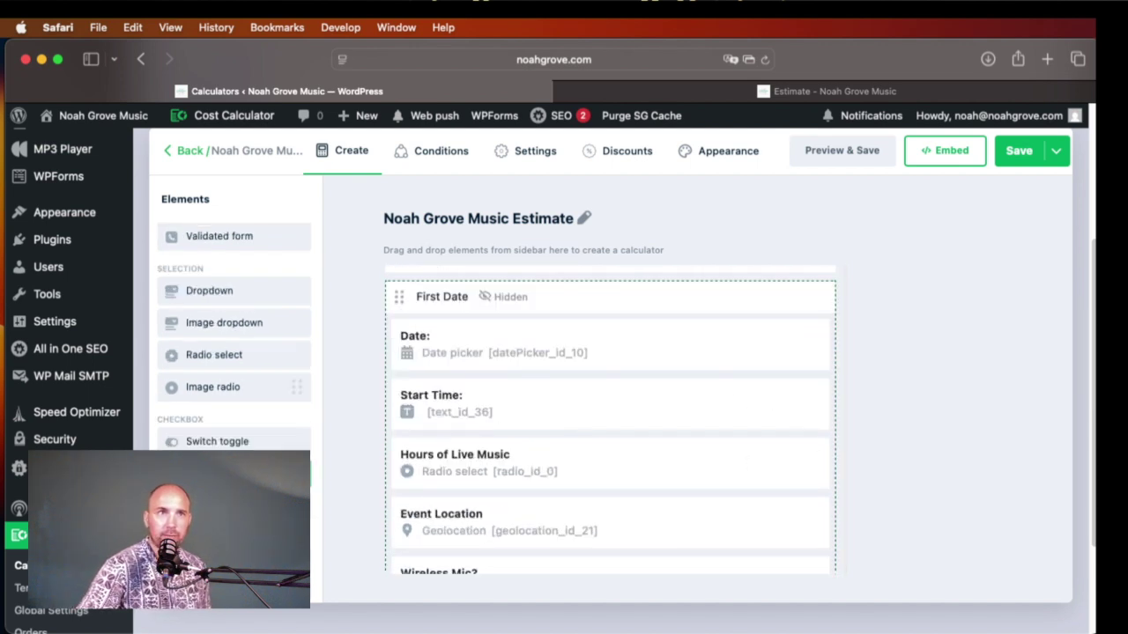
scroll(234, 370, "down", 5)
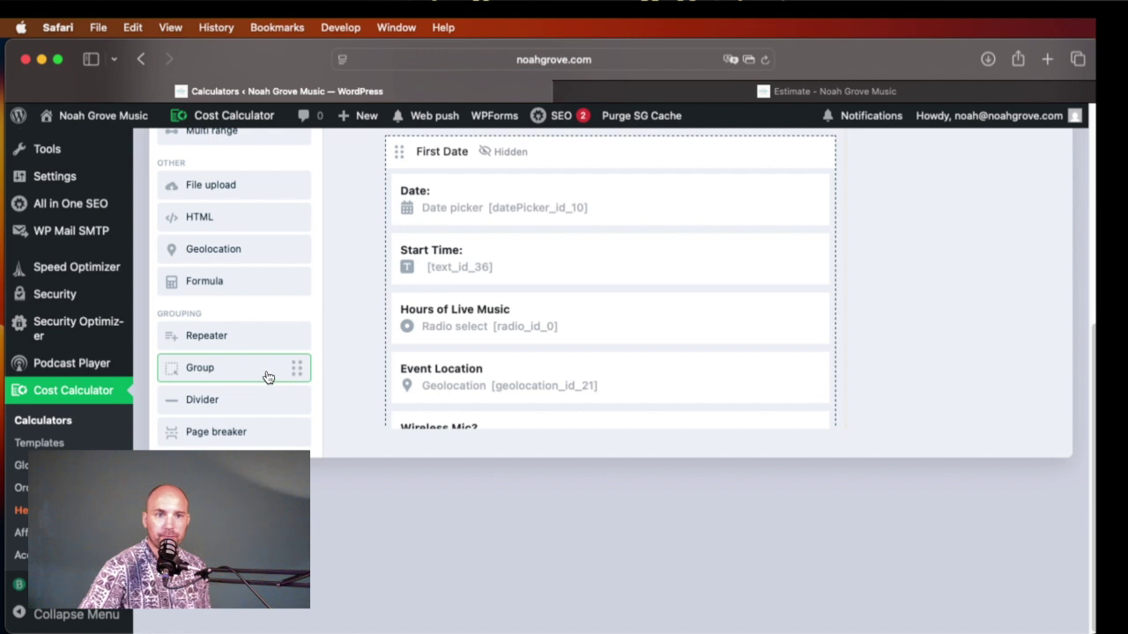
scroll(747, 266, "up", 7)
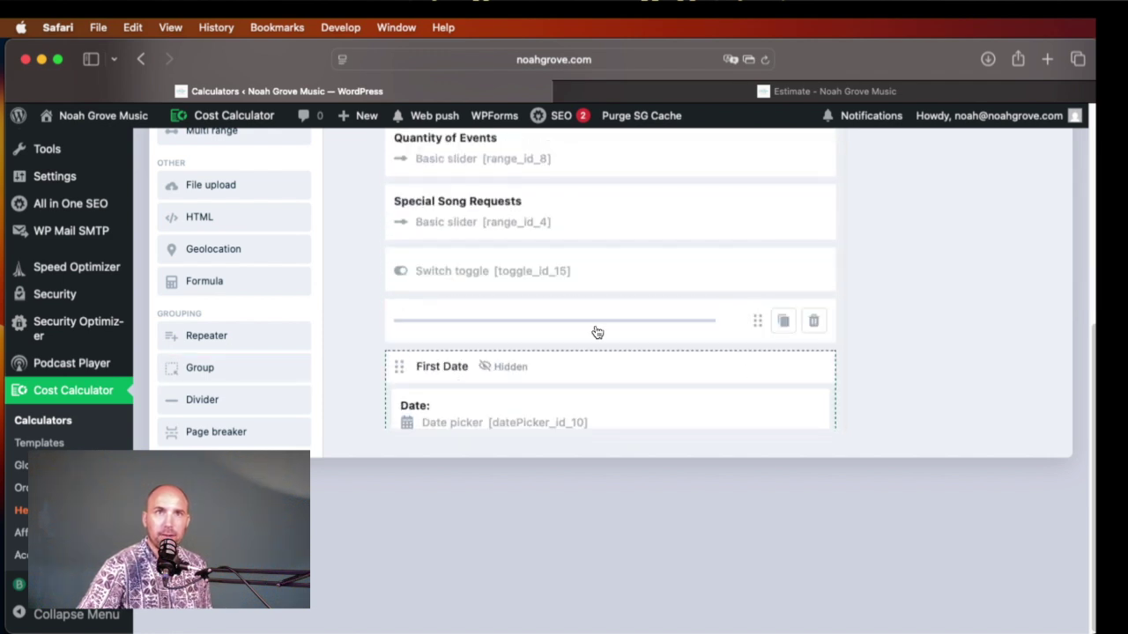
scroll(597, 344, "down", 6)
scroll(599, 359, "down", 1)
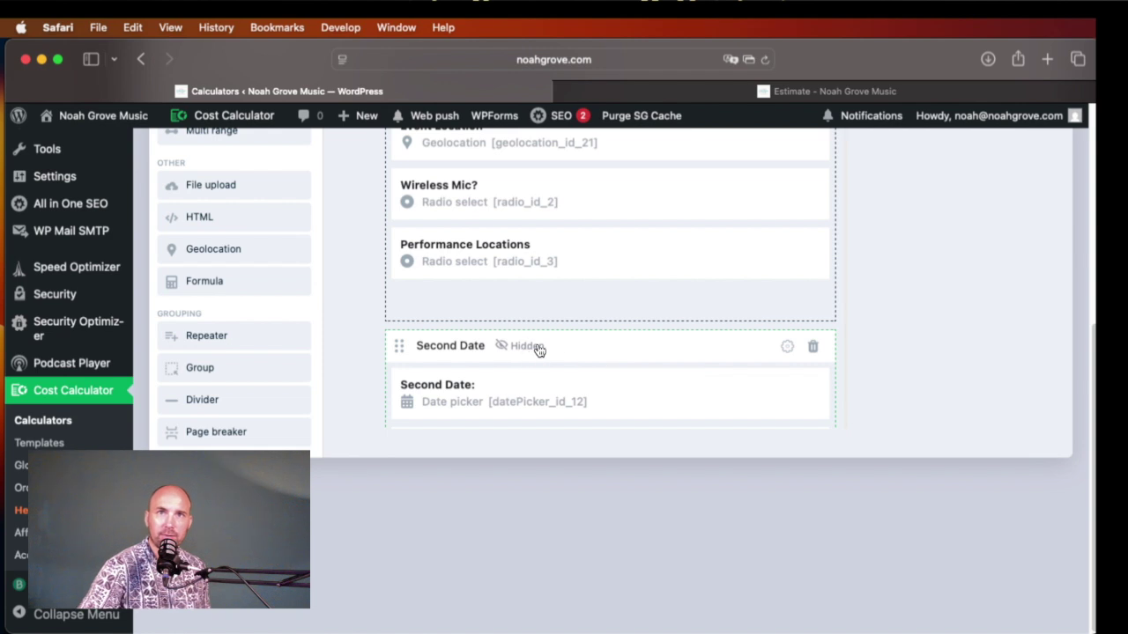
scroll(590, 299, "up", 4)
scroll(590, 302, "up", 4)
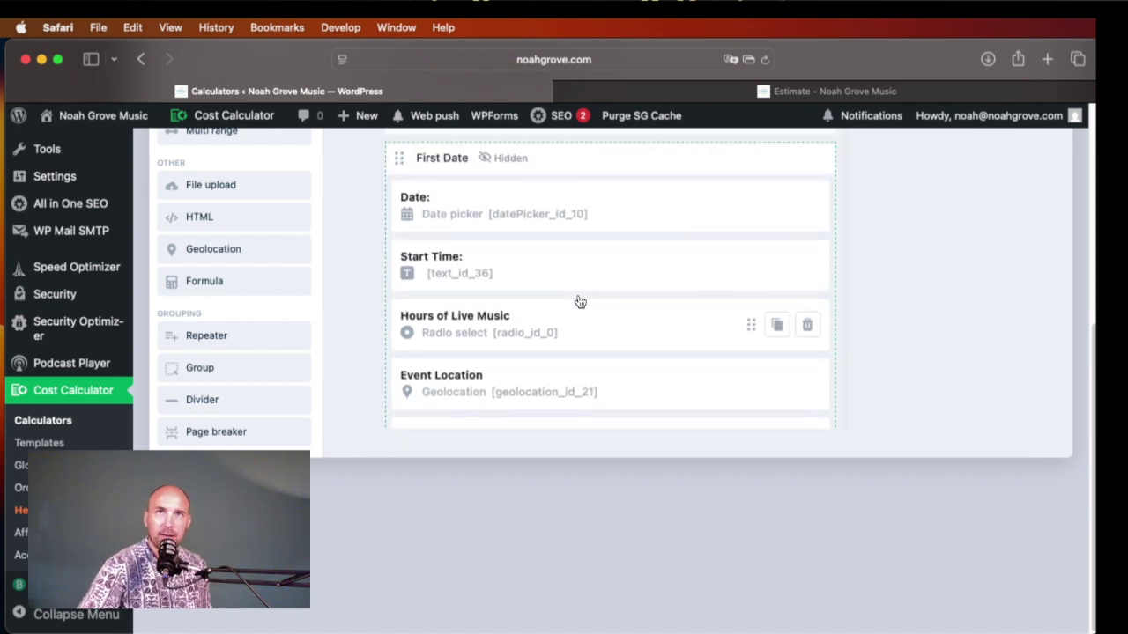
scroll(559, 337, "down", 4)
scroll(559, 337, "down", 12)
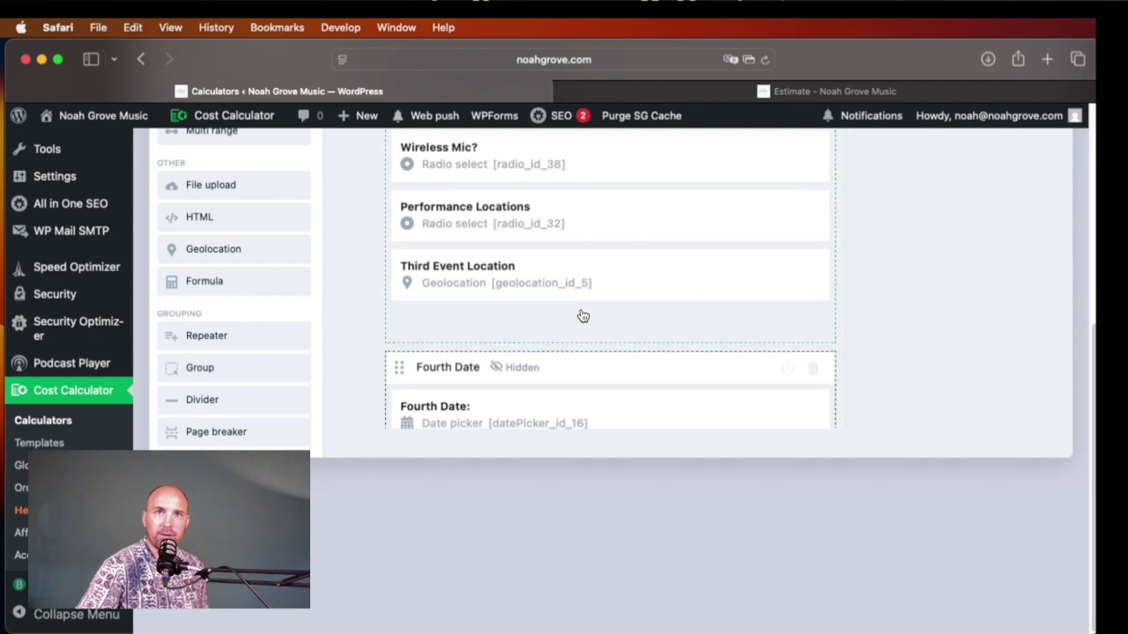
scroll(582, 326, "up", 15)
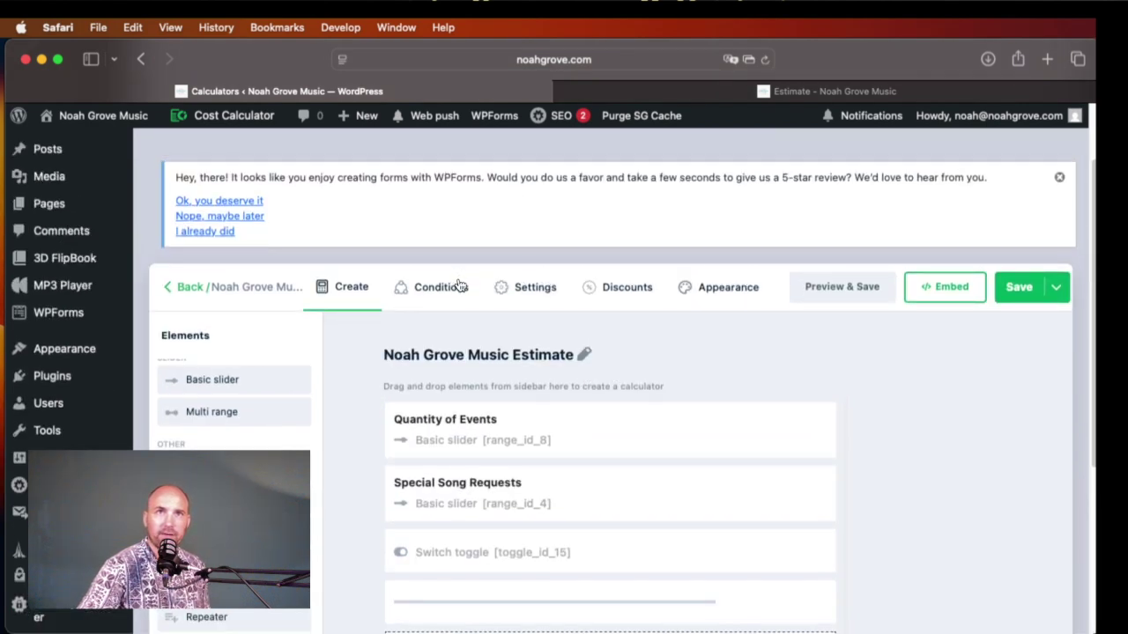
left_click(458, 286)
Step: Pan the conditions map linking Quantity of Events to each date group and event total
scroll(663, 452, "down", 4)
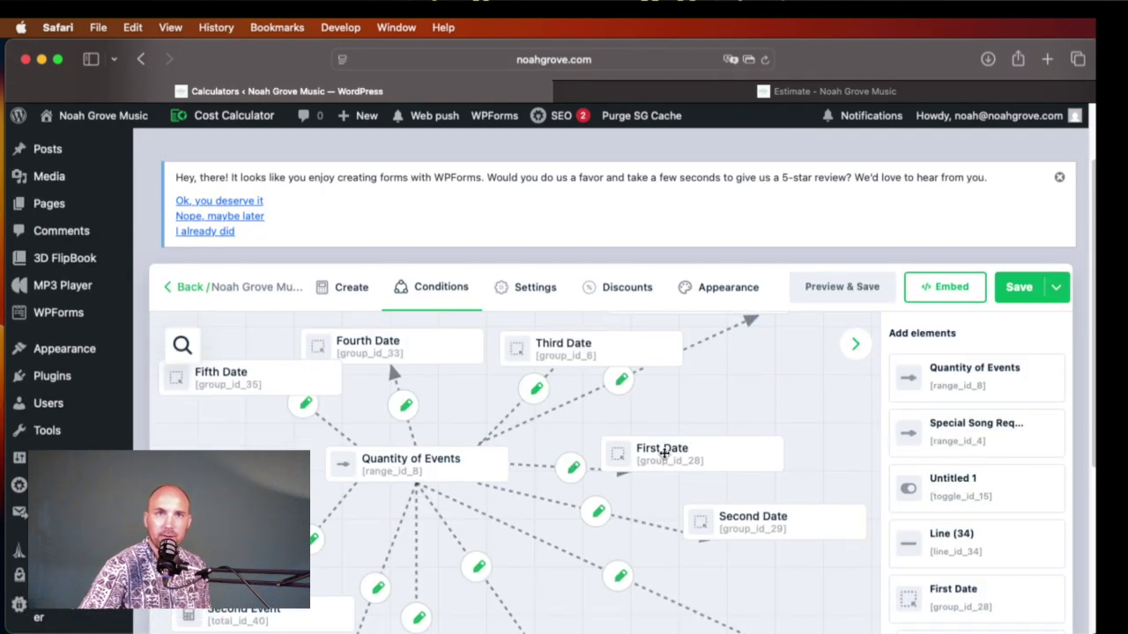
scroll(659, 455, "down", 2)
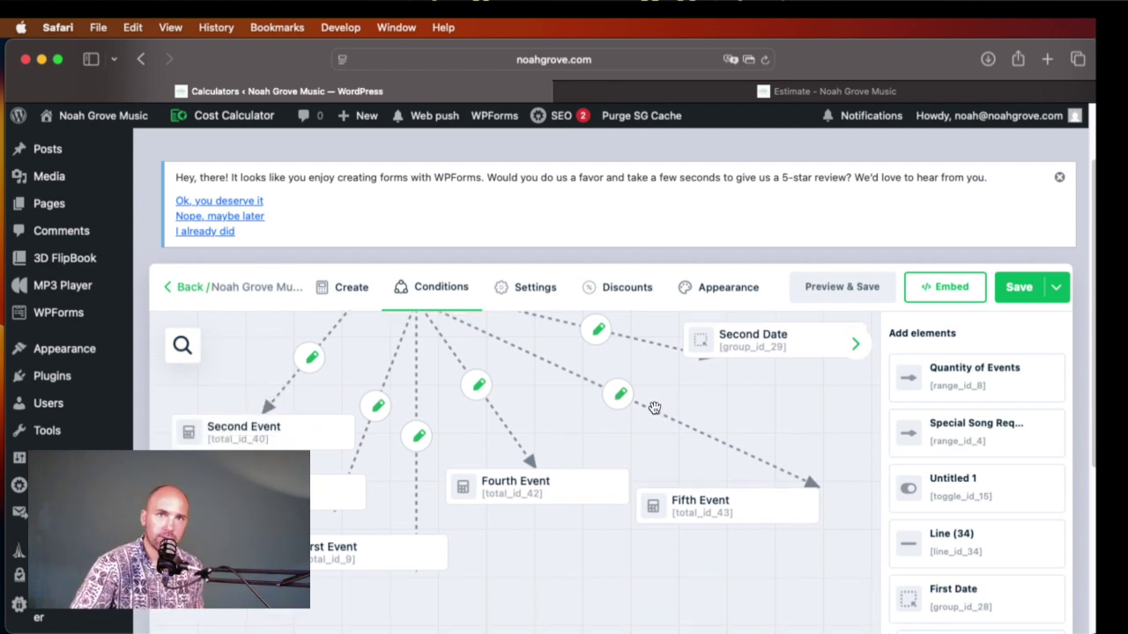
scroll(655, 410, "down", 1)
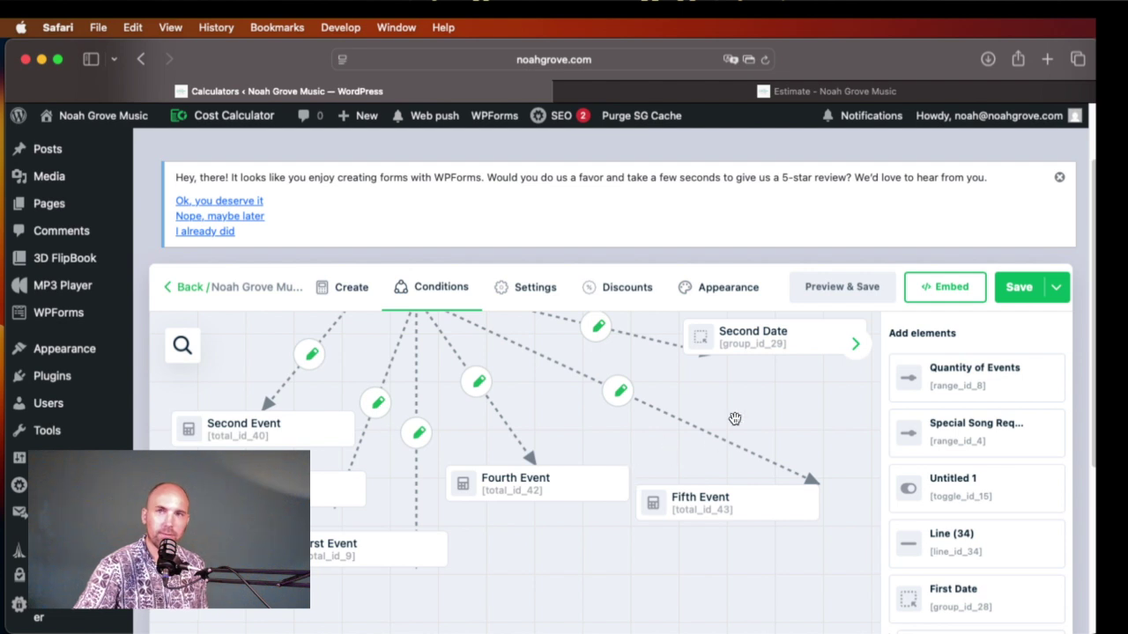
scroll(676, 423, "up", 3)
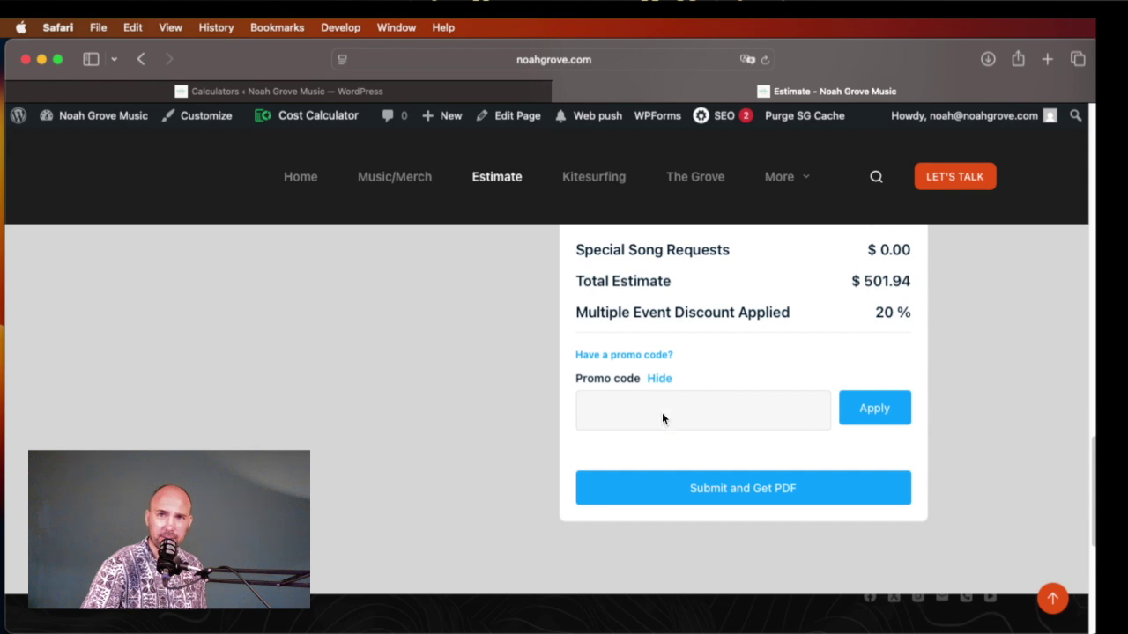
left_click(662, 413)
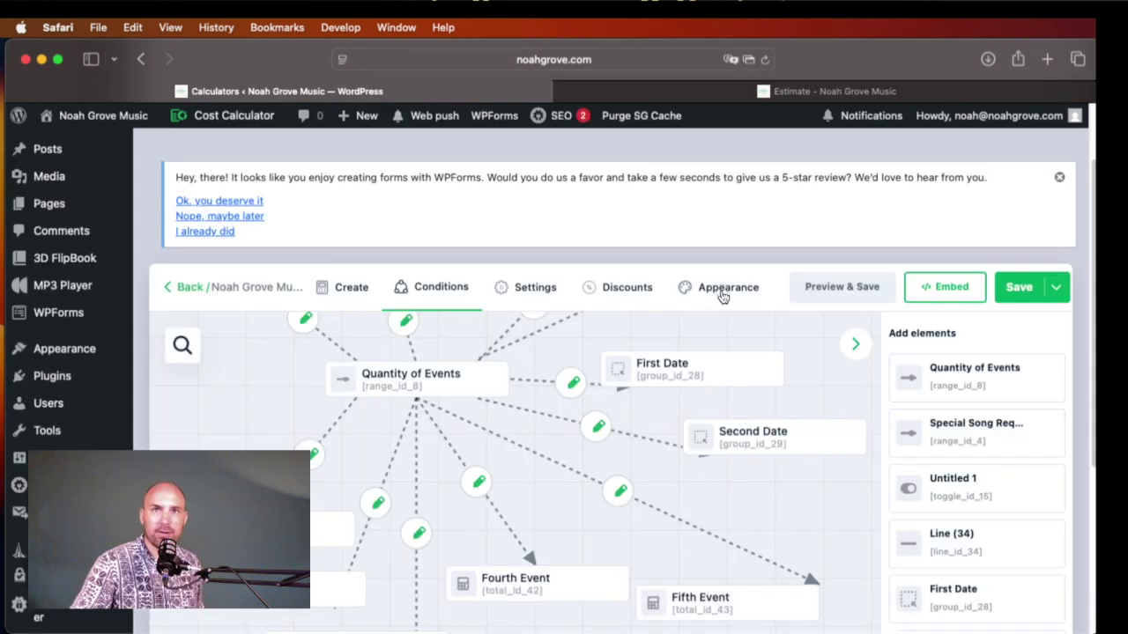
left_click(720, 291)
Step: Scroll through the calculator's Summary block settings, then go back to the list of all calculators
left_click(532, 289)
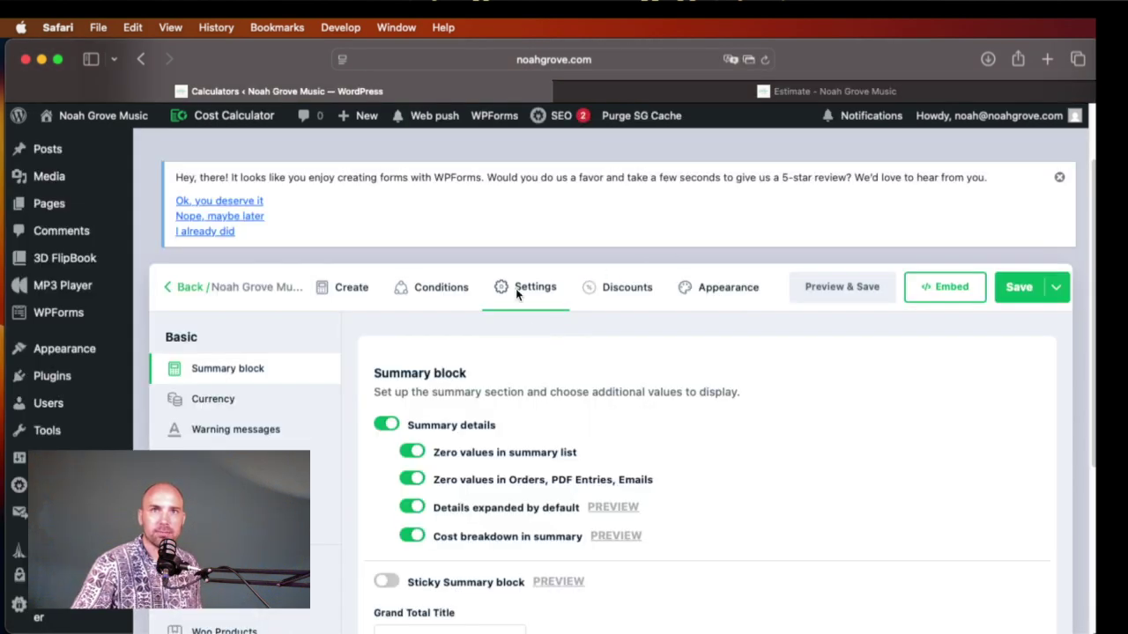
scroll(250, 387, "down", 3)
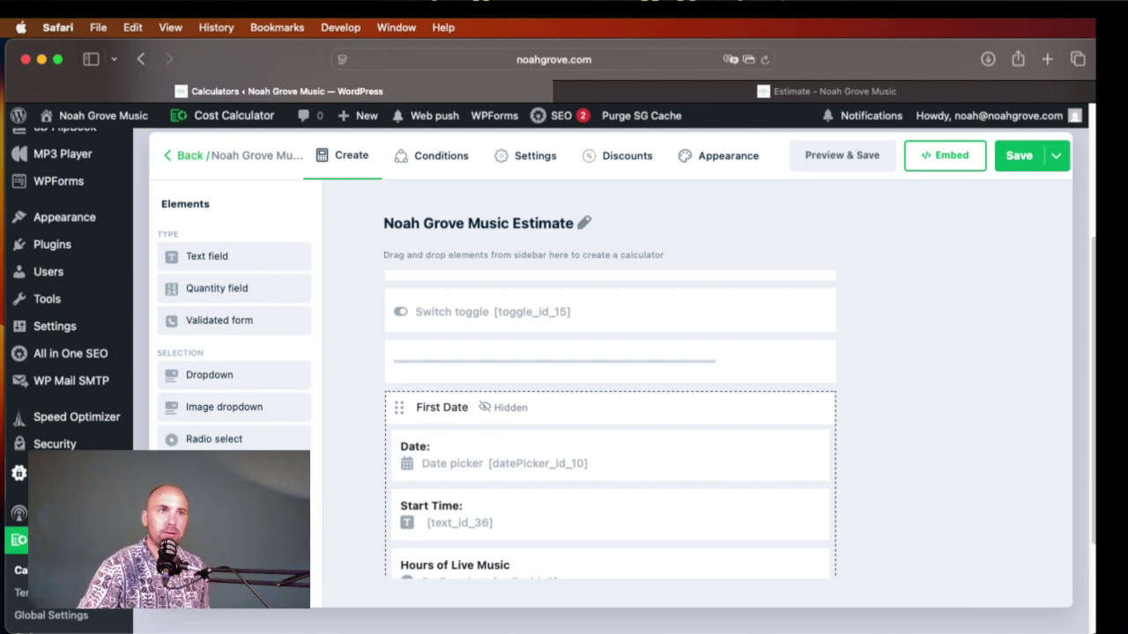
left_click(72, 541)
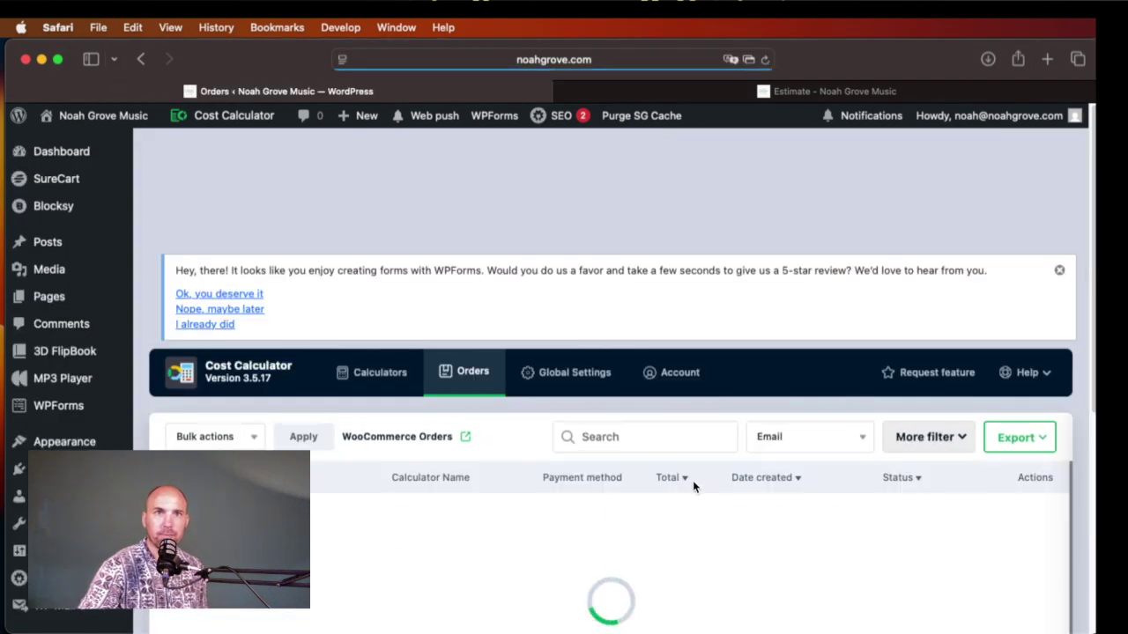
Step: Review the cost breakdown of the newest order, order 31 for $1,254.84, then close it
scroll(692, 480, "down", 3)
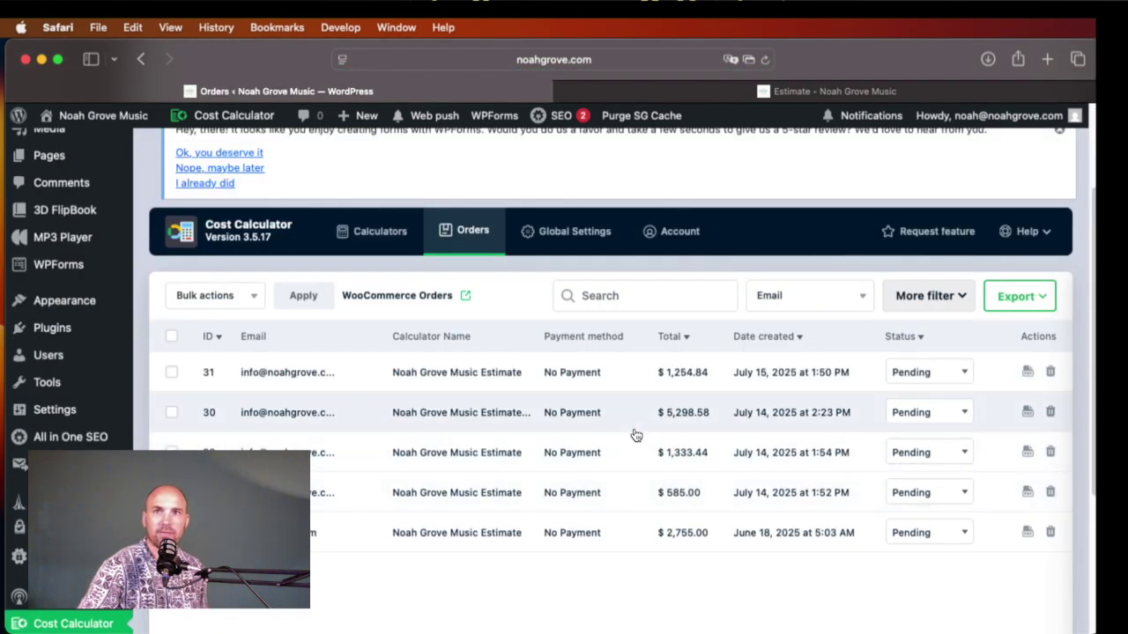
scroll(653, 445, "up", 1)
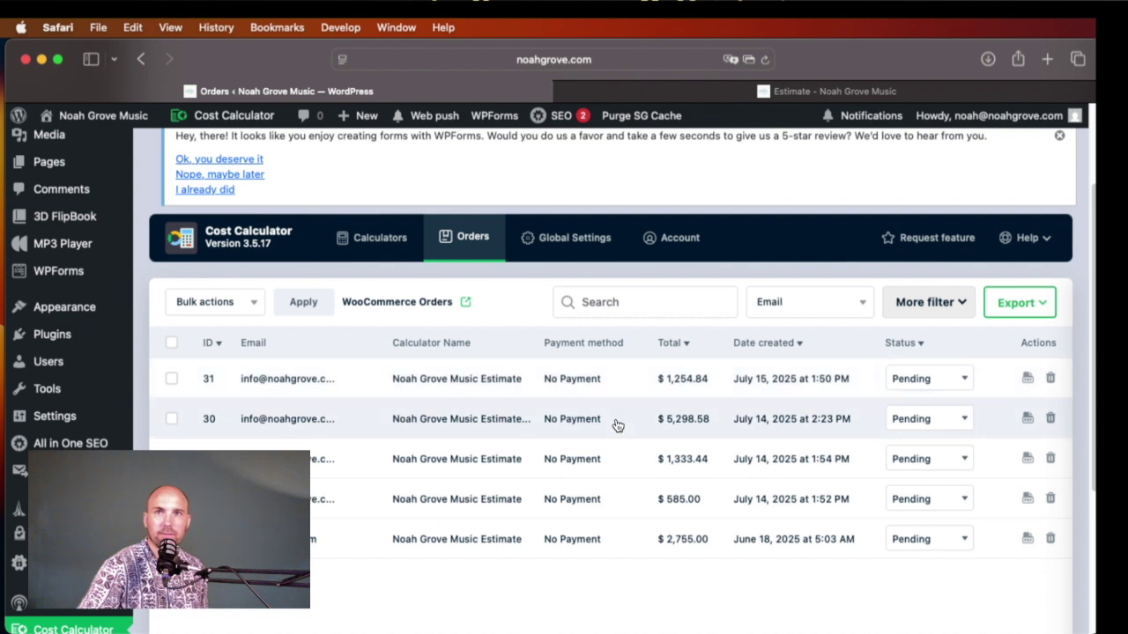
left_click(539, 389)
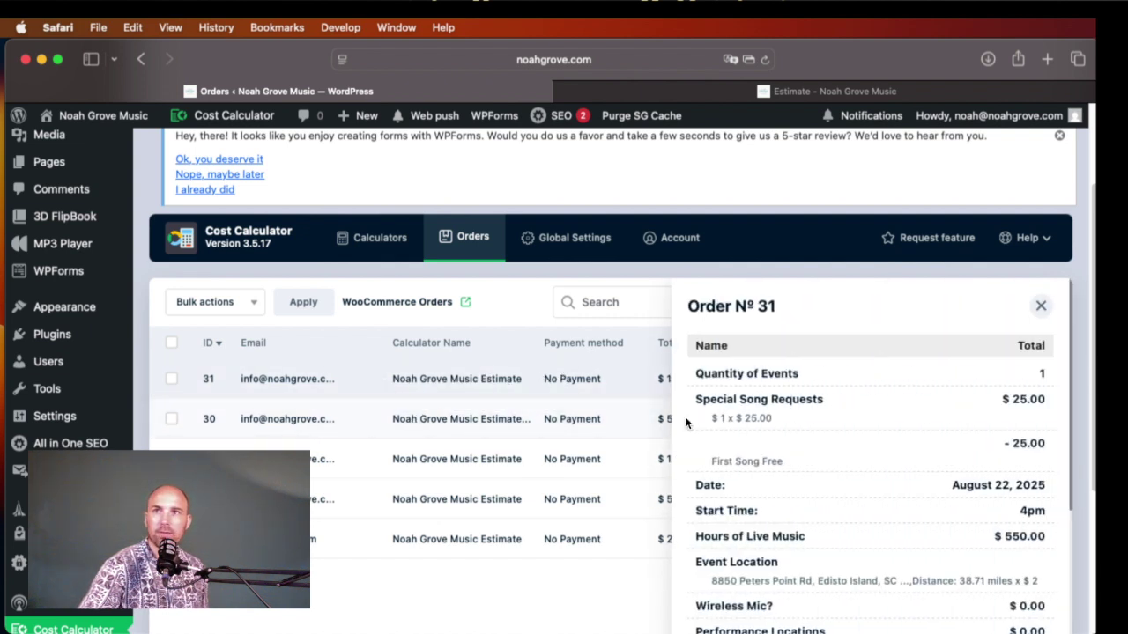
scroll(809, 404, "down", 5)
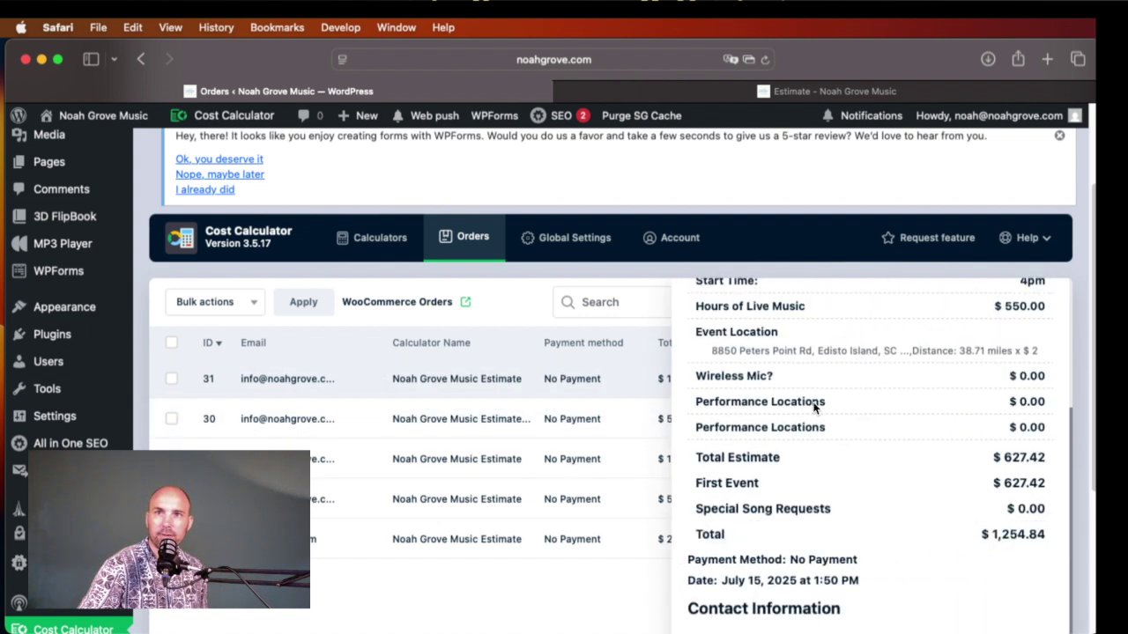
scroll(813, 403, "down", 4)
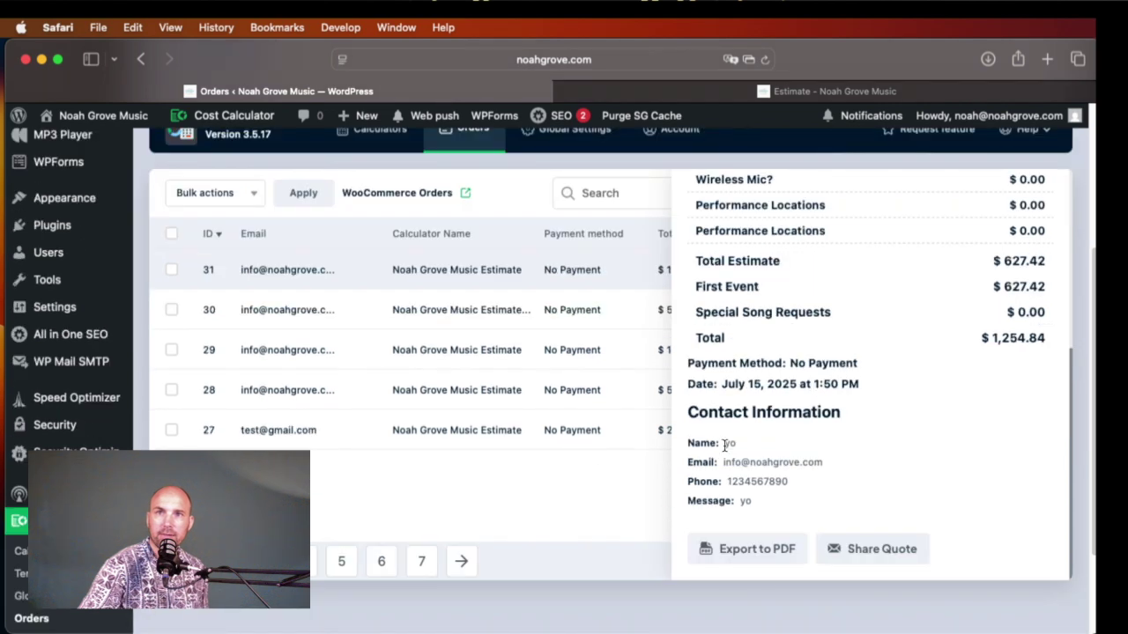
scroll(852, 265, "up", 8)
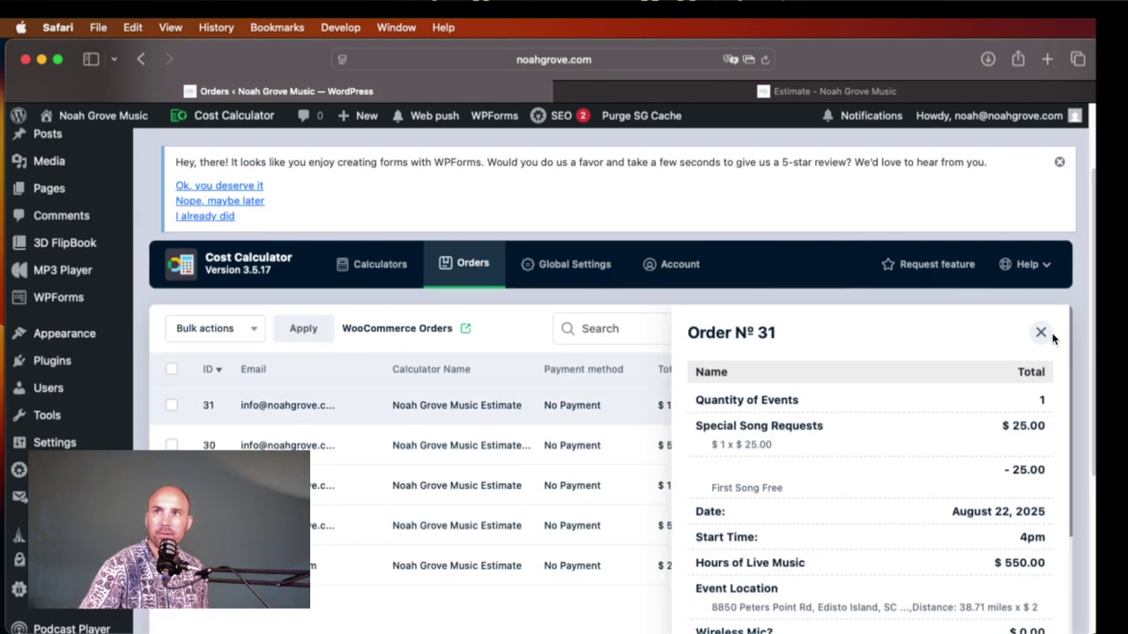
left_click(1041, 332)
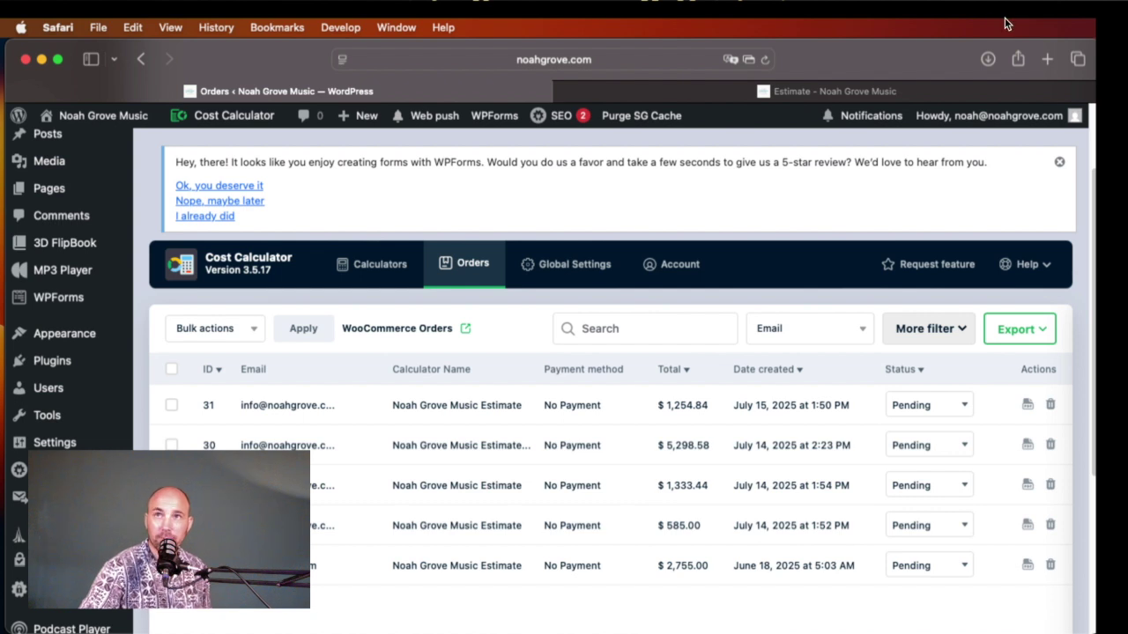
Step: Return to the live Estimate page showing the $501.94 total with a 20% multiple-event discount
left_click(836, 90)
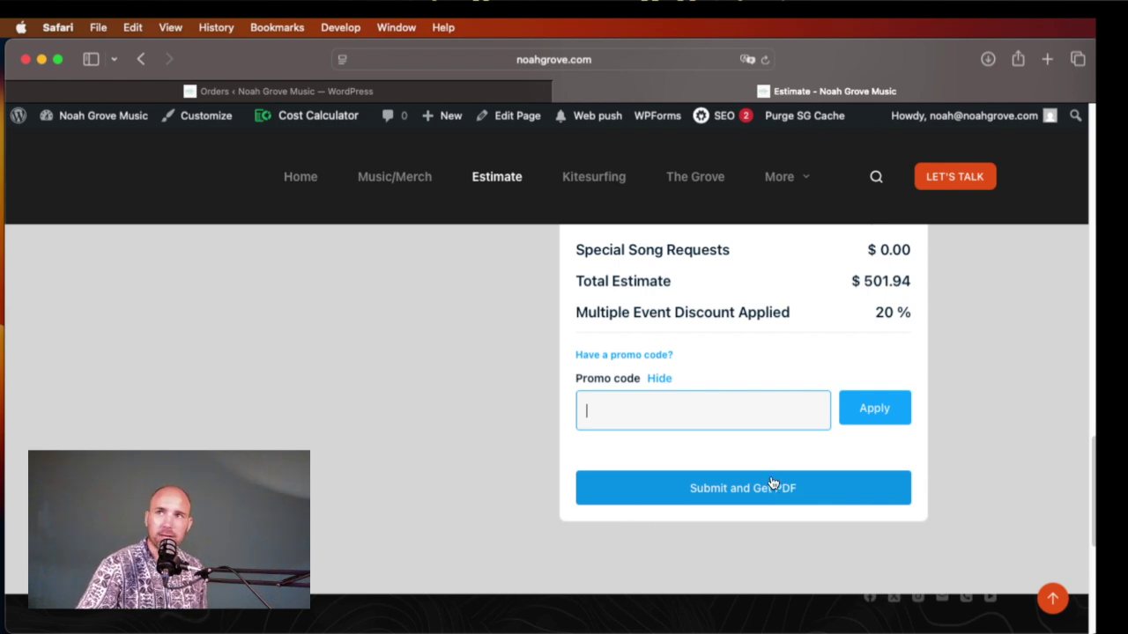
scroll(898, 362, "up", 3)
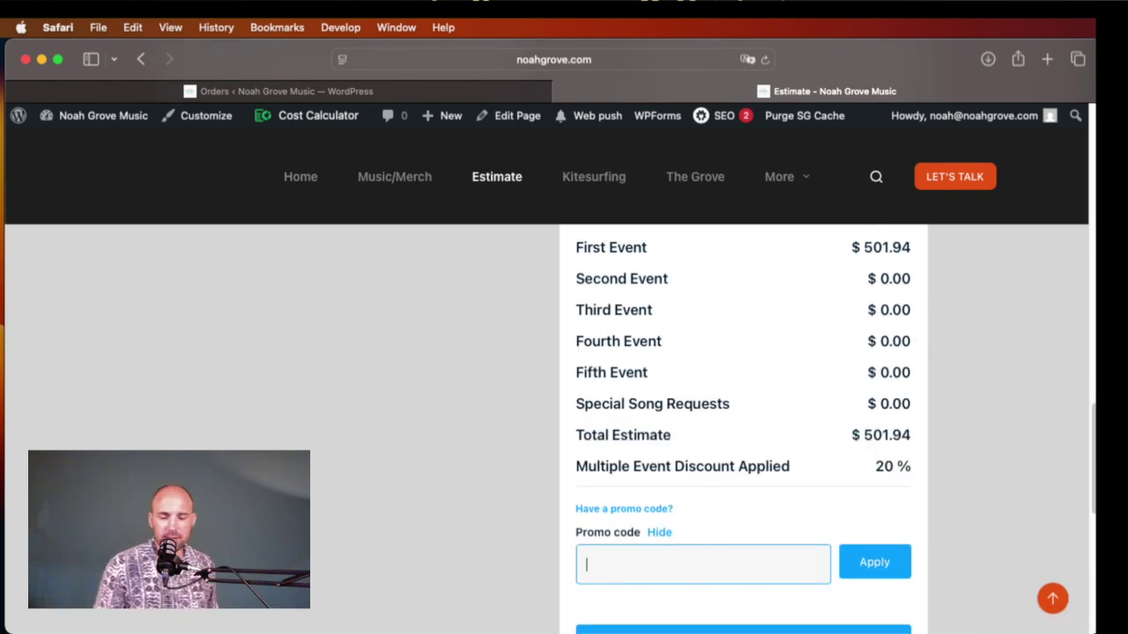